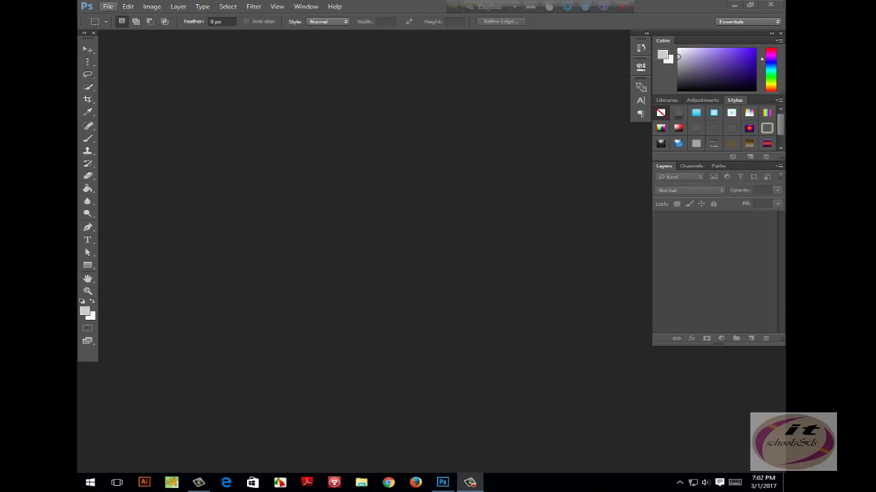
- Create a blank white document, 9 × 8 inches at 300 pixels/inch, after cancelling a first attempt
click(108, 6)
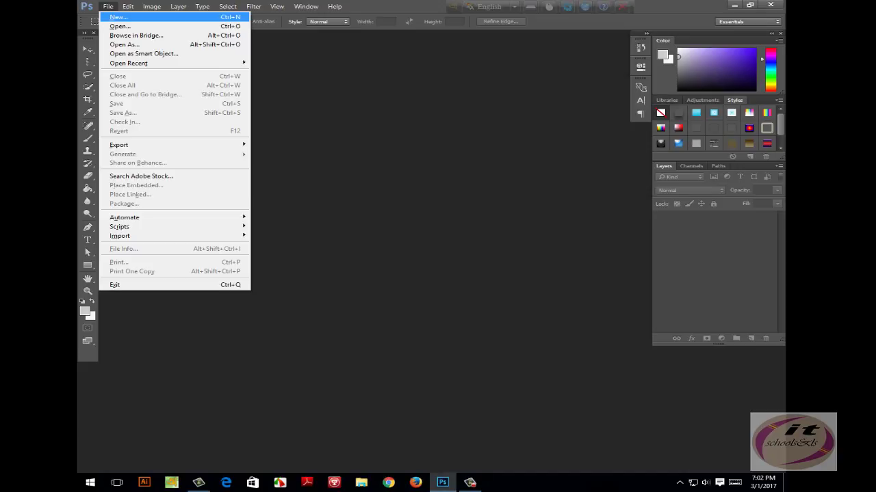
click(117, 15)
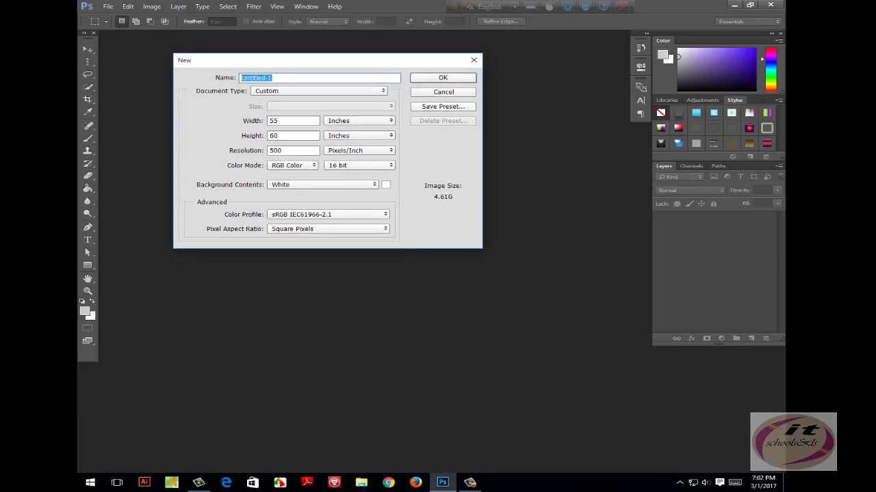
click(473, 63)
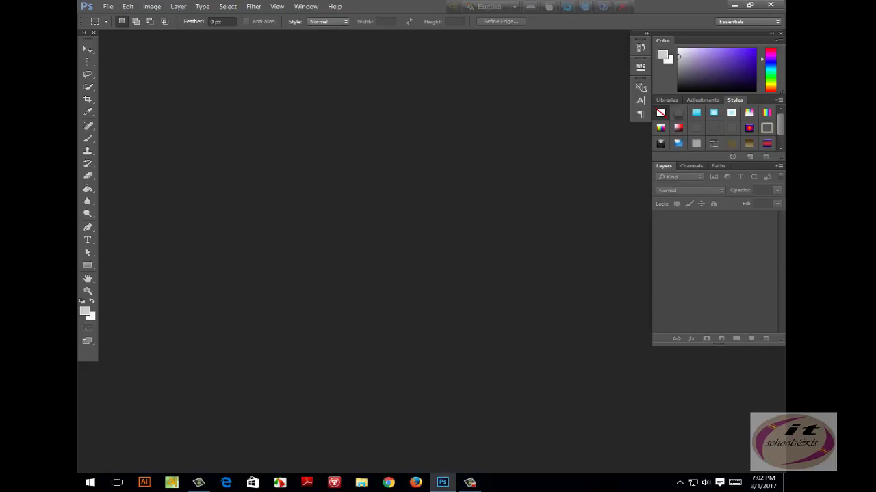
click(108, 6)
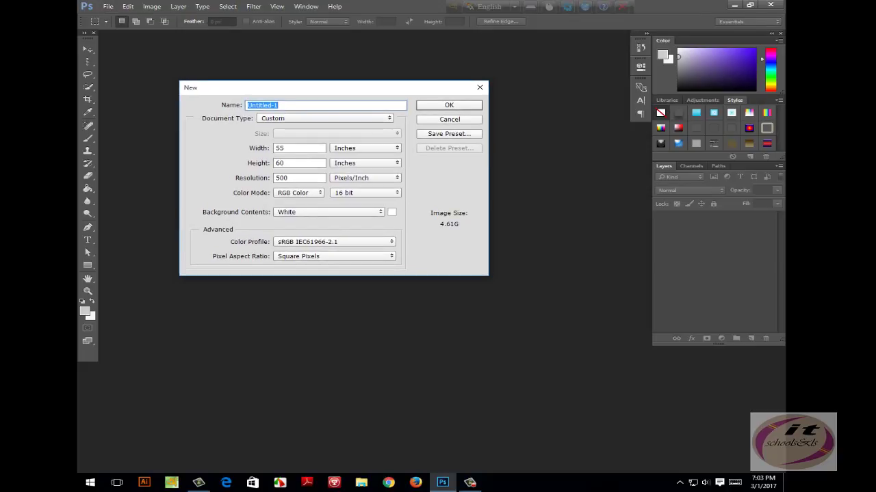
key(Tab)
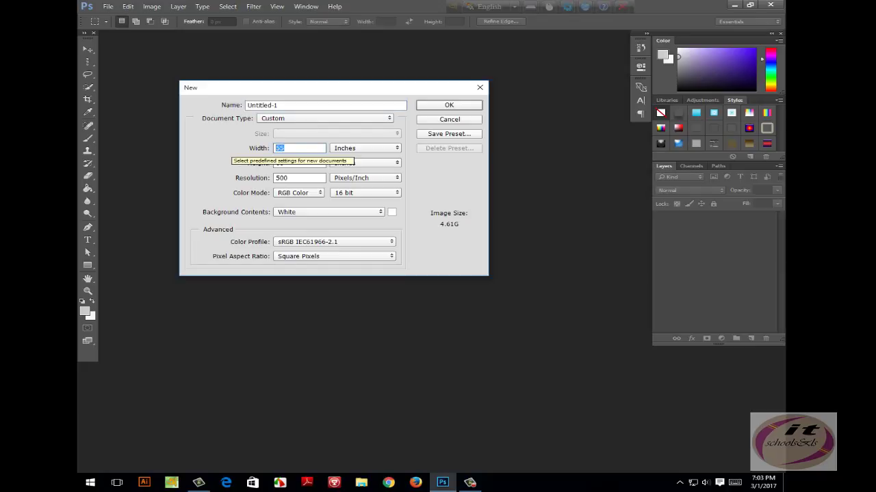
text(9)
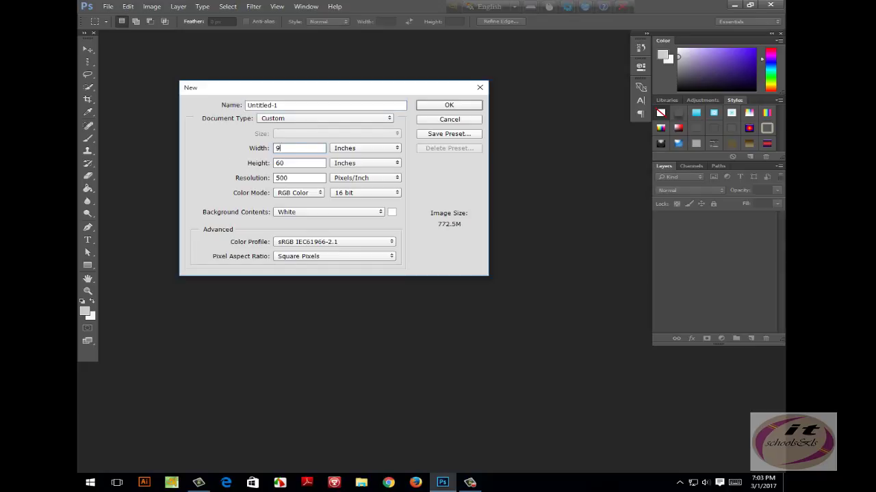
key(Tab)
text(8)
key(Tab)
text(300)
key(Return)
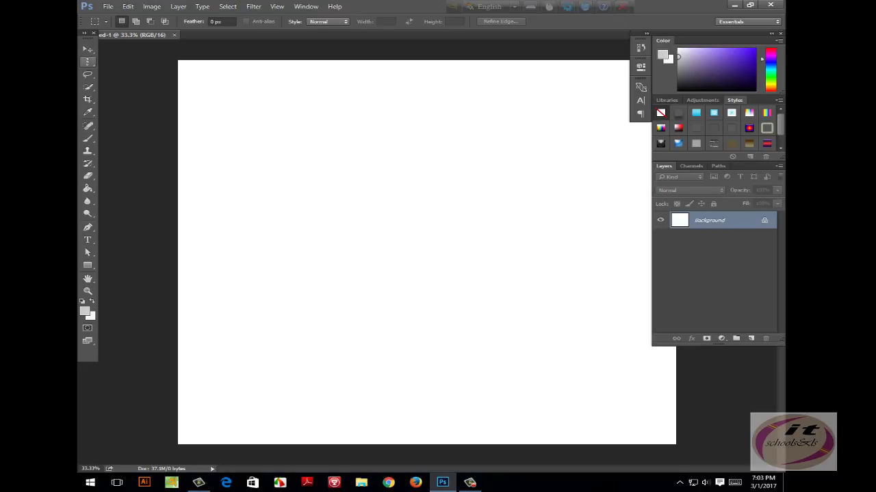
- Open the Asus laptop JPG from the File menu
click(108, 6)
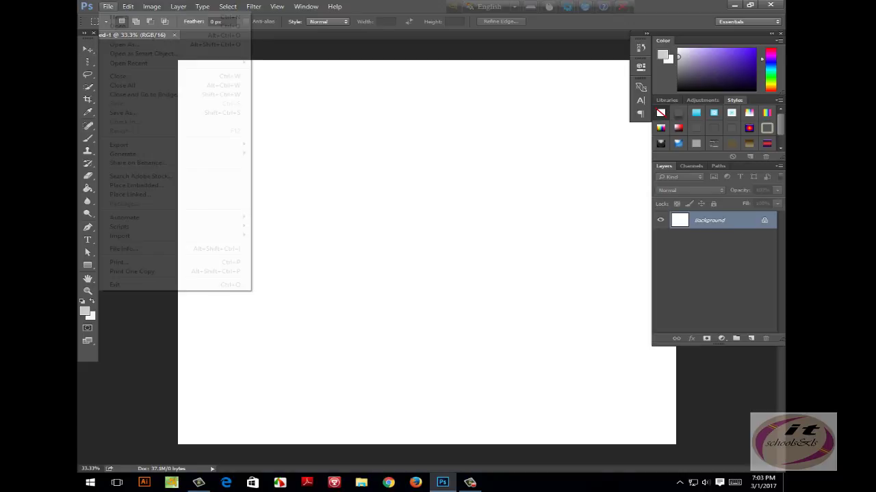
click(108, 6)
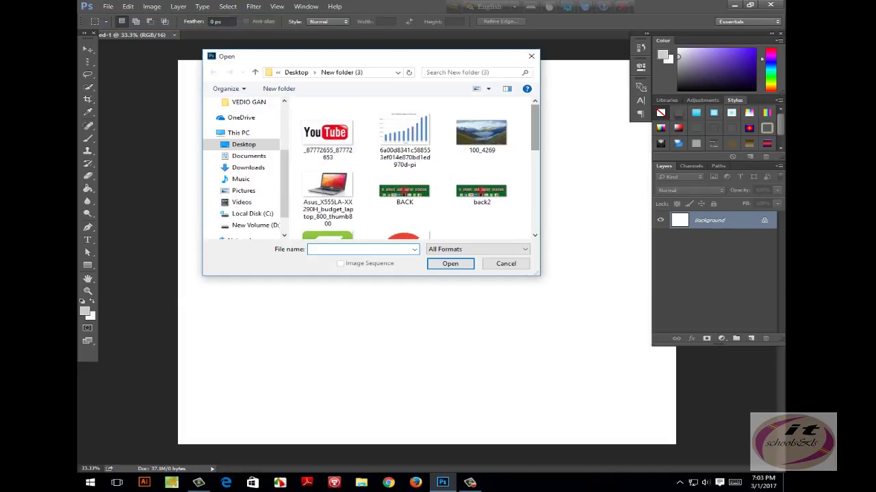
click(328, 195)
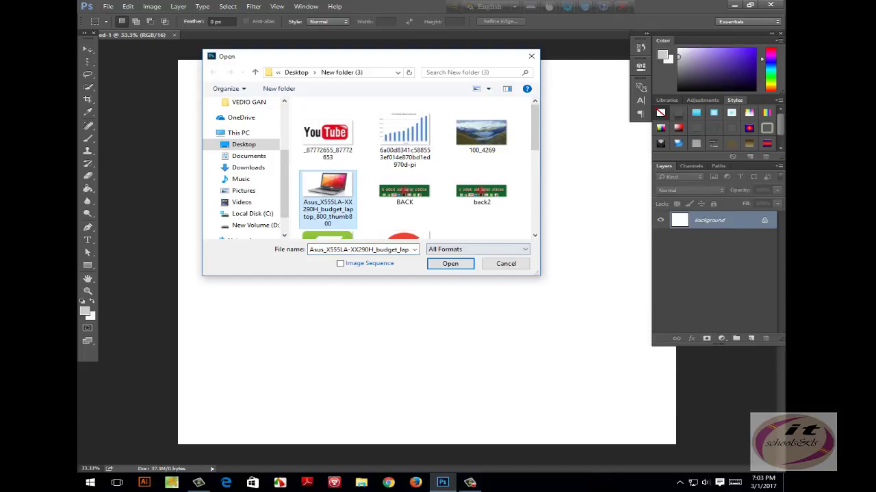
scroll(411, 168, down, 3)
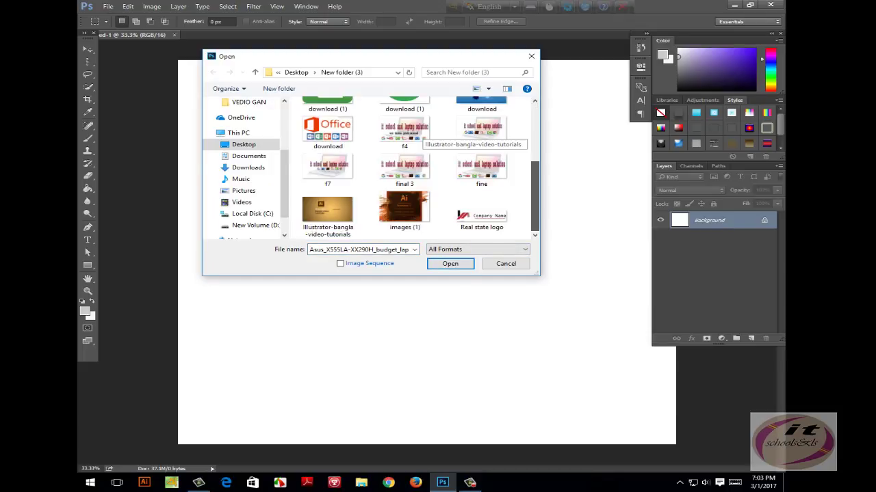
scroll(411, 168, up, 3)
key(Return)
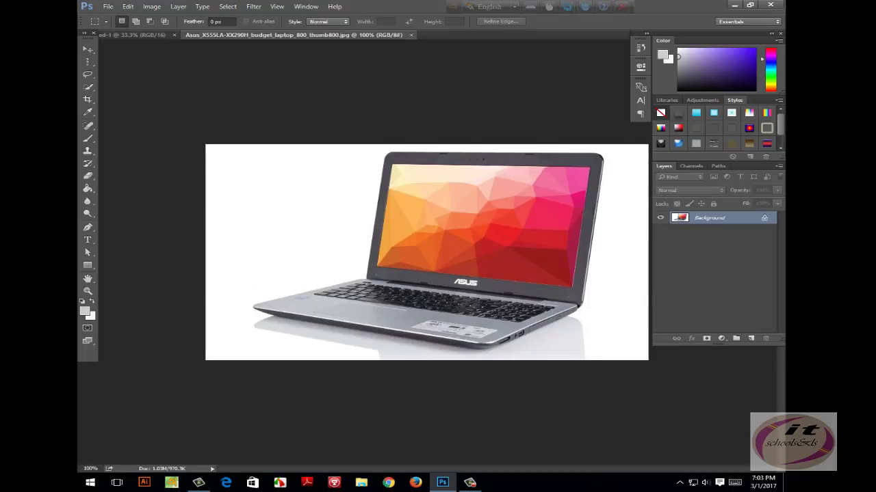
- Switch between the two document tabs, pick the Move tool, and return to the blank document
key(ctrl+Tab)
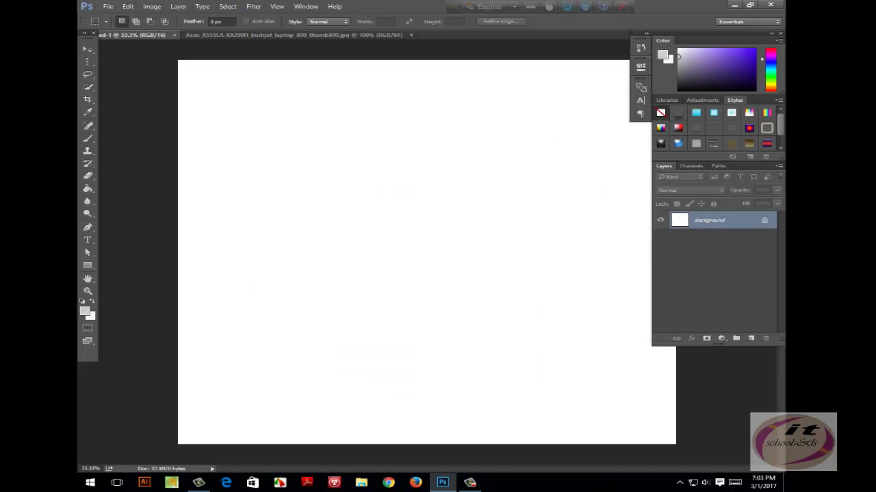
key(ctrl+Tab)
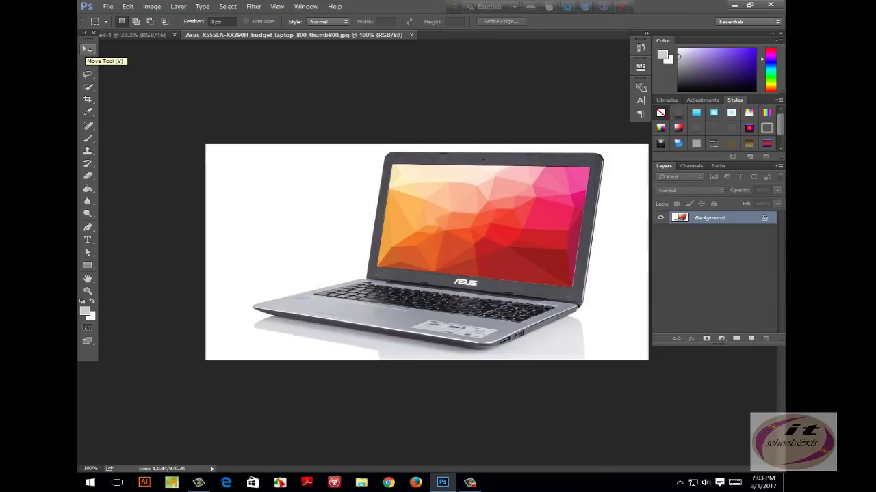
click(88, 50)
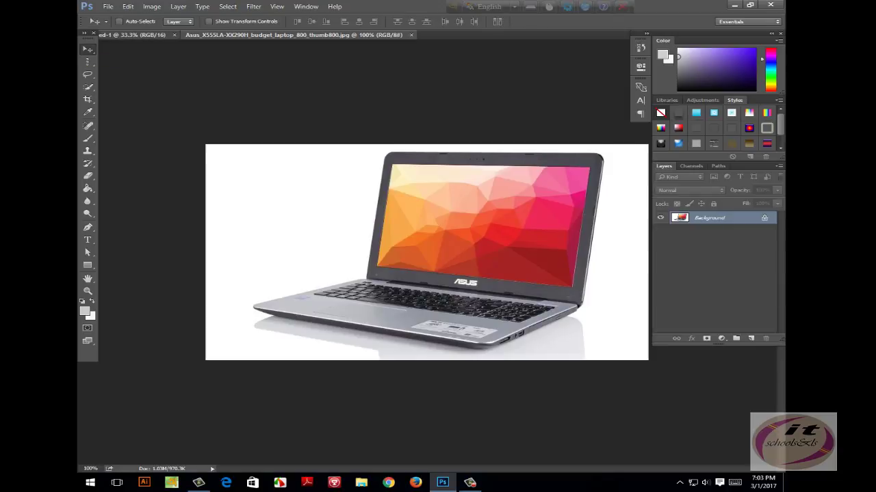
click(137, 34)
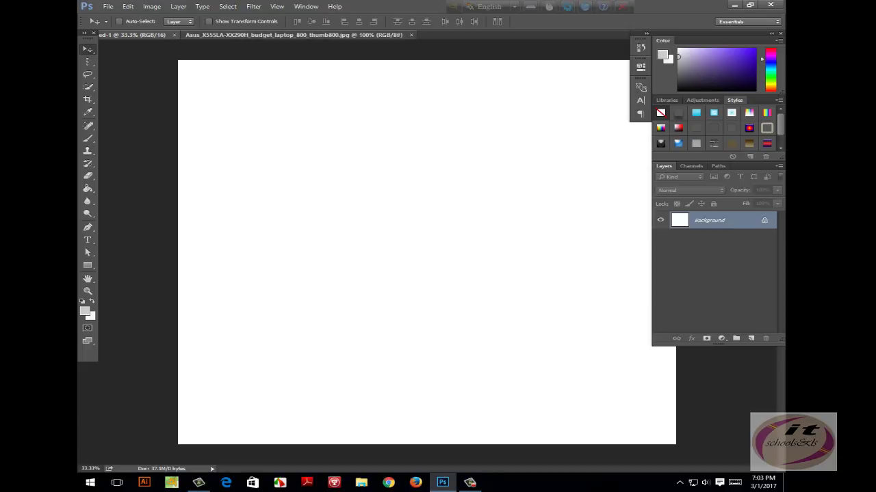
click(294, 34)
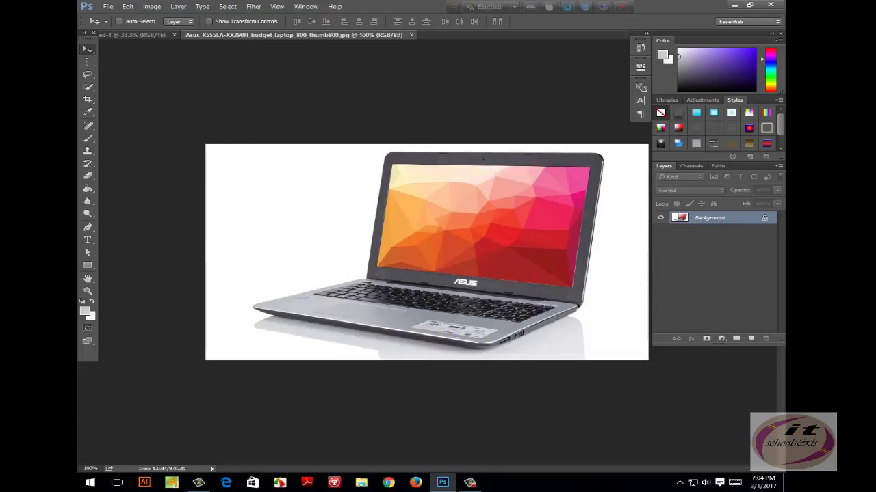
key(ctrl+Tab)
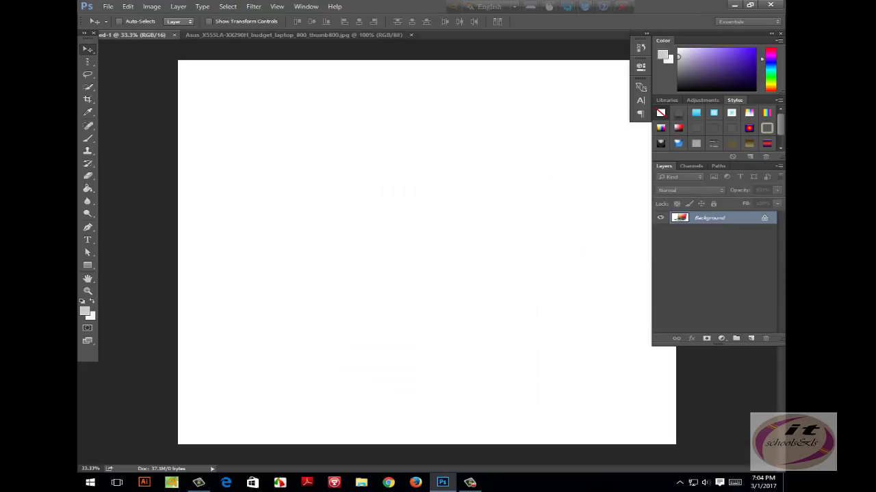
key(ctrl+v)
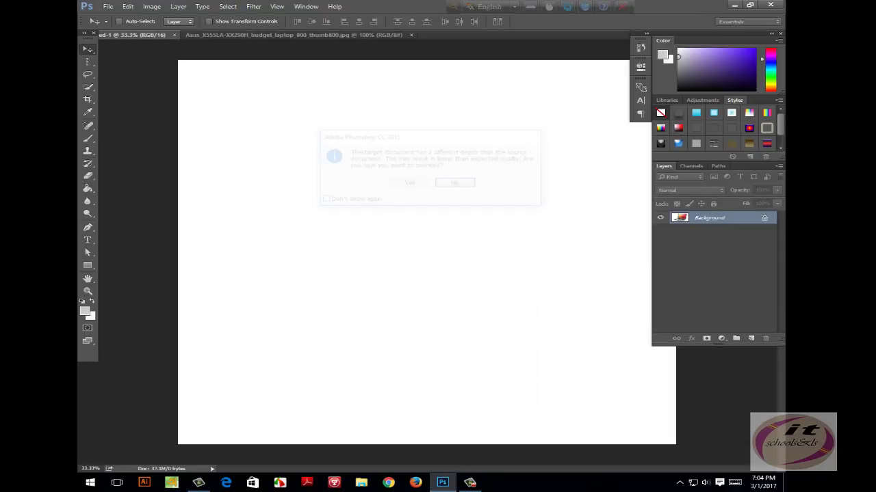
click(405, 183)
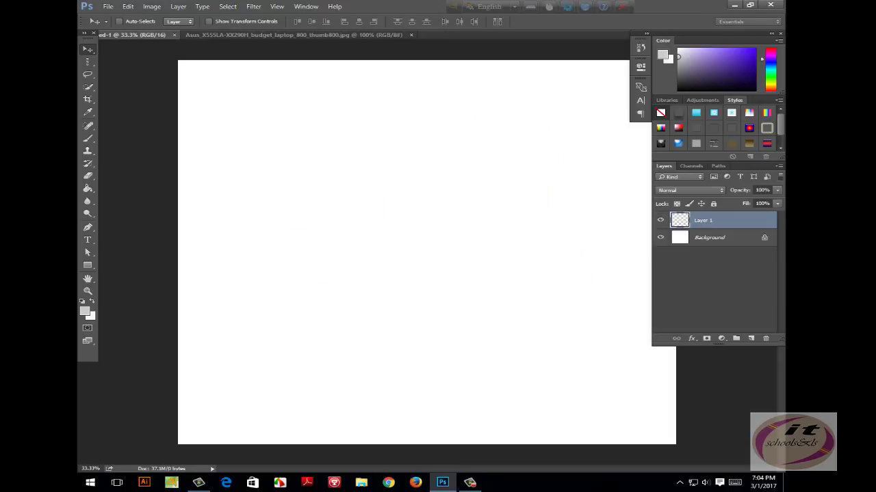
mouse_move(331, 166)
mouse_down()
mouse_move(479, 180)
mouse_move(537, 117)
mouse_up()
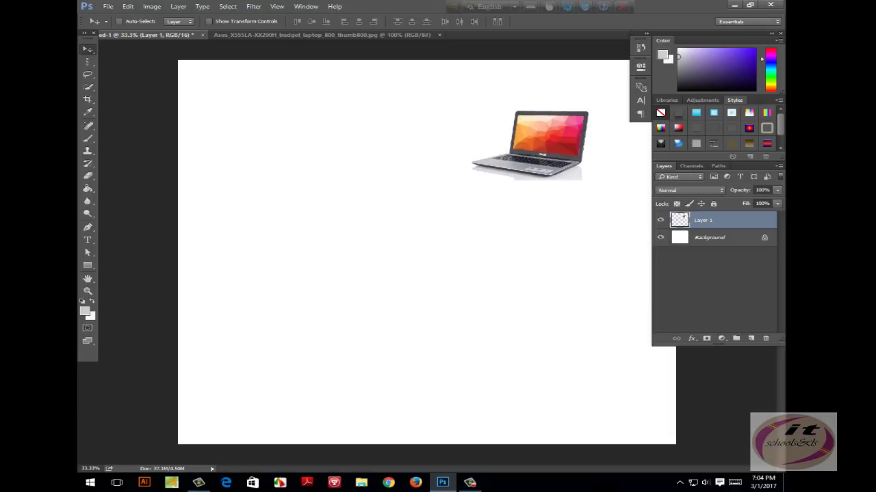
click(321, 34)
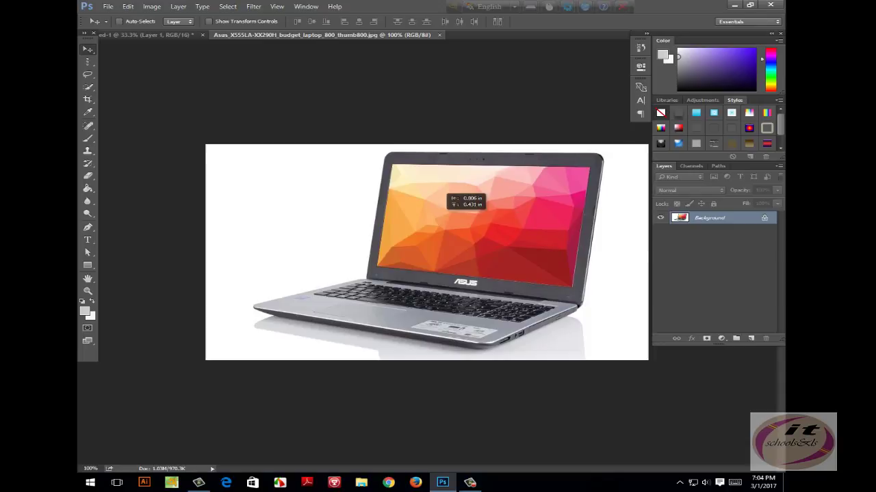
drag(446, 194, 393, 170)
click(417, 182)
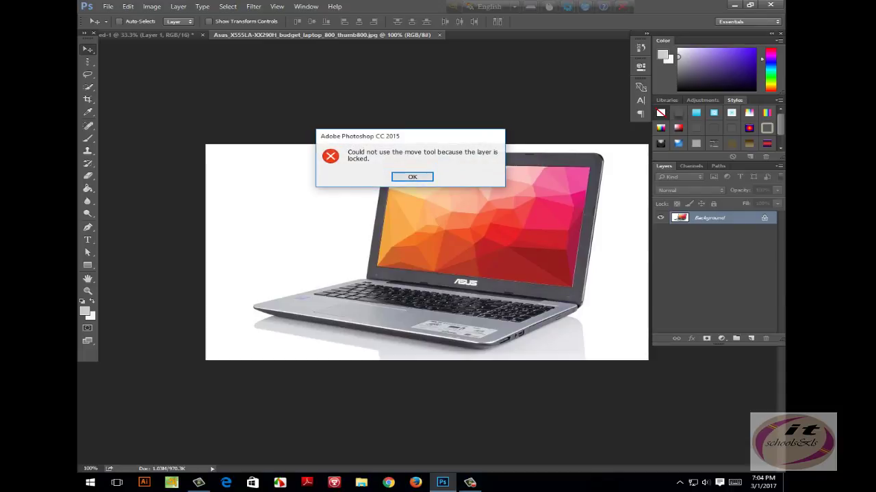
key(Return)
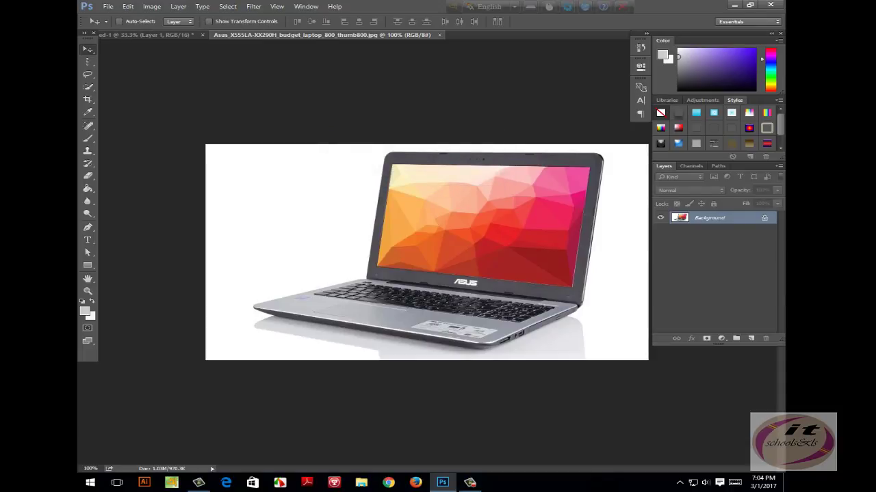
click(147, 35)
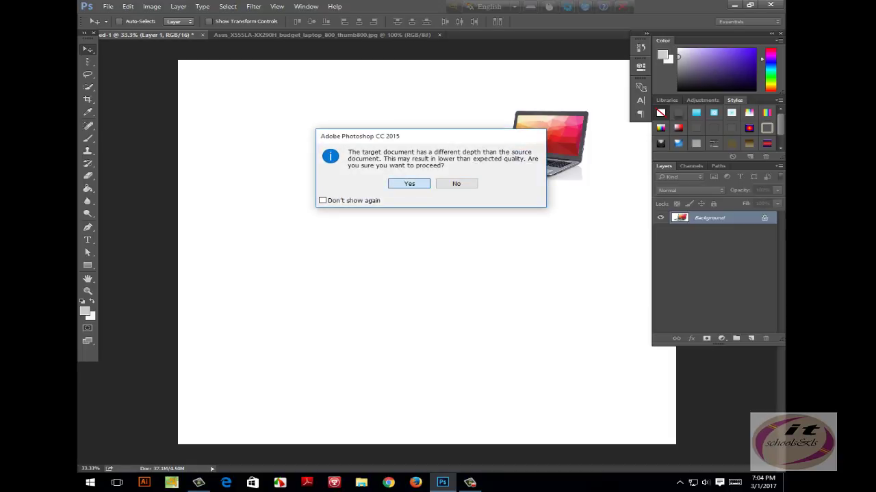
click(409, 183)
mouse_move(269, 160)
mouse_down()
mouse_move(427, 117)
mouse_move(330, 137)
mouse_move(343, 185)
mouse_up()
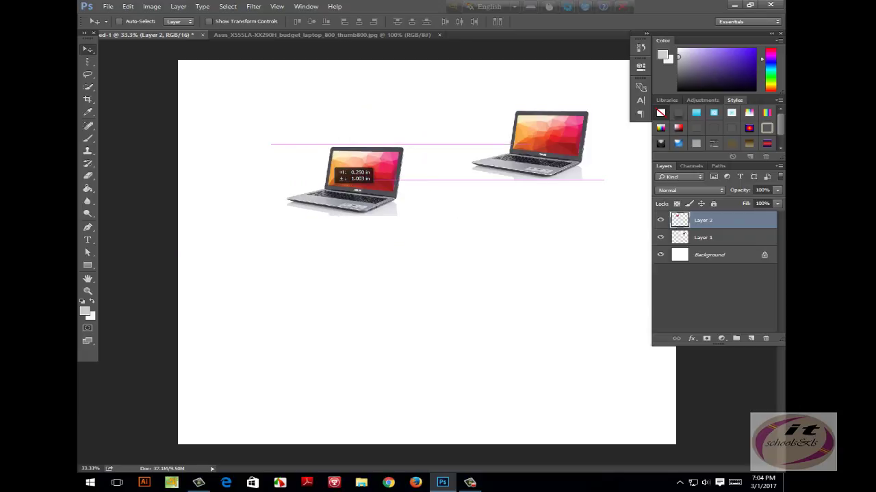
mouse_move(343, 186)
mouse_down()
mouse_move(369, 236)
mouse_move(463, 147)
mouse_move(328, 278)
mouse_move(331, 197)
mouse_move(352, 192)
mouse_up()
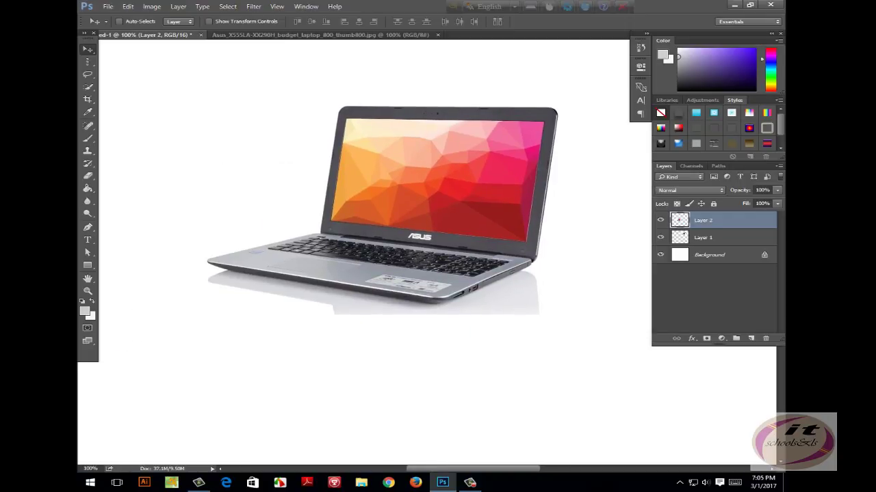
key(Delete)
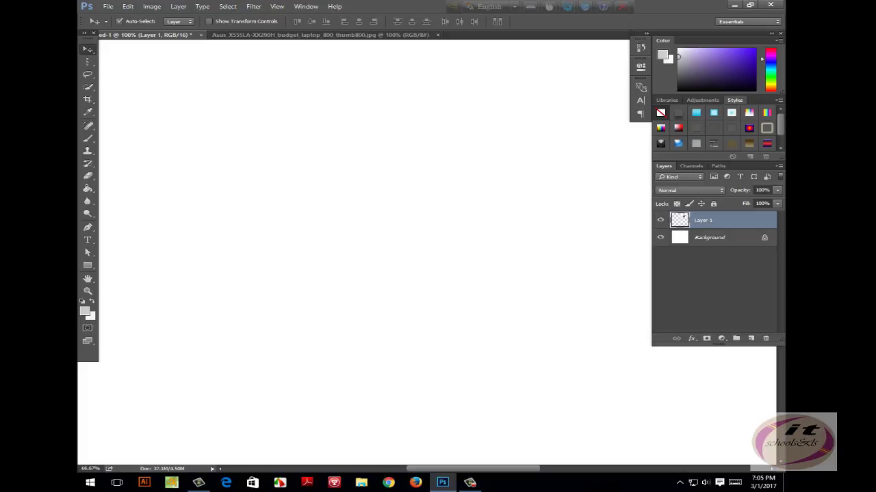
key(ctrl+minus)
drag(546, 151, 501, 210)
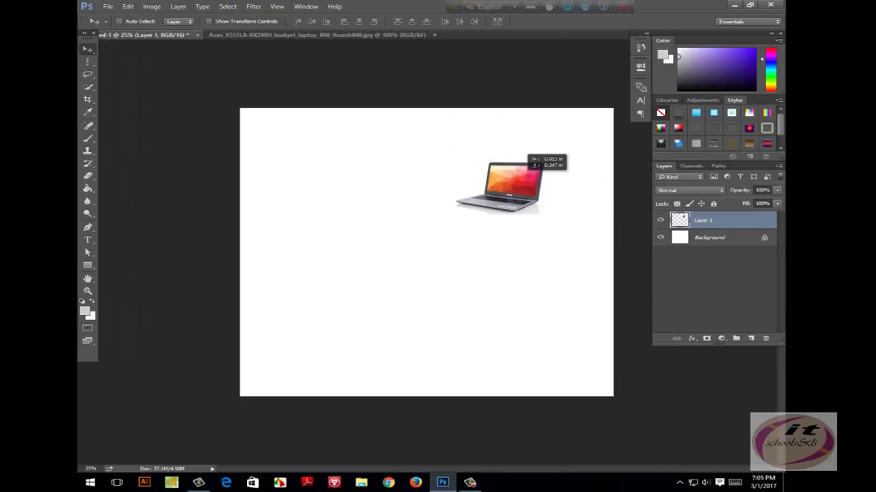
key(Delete)
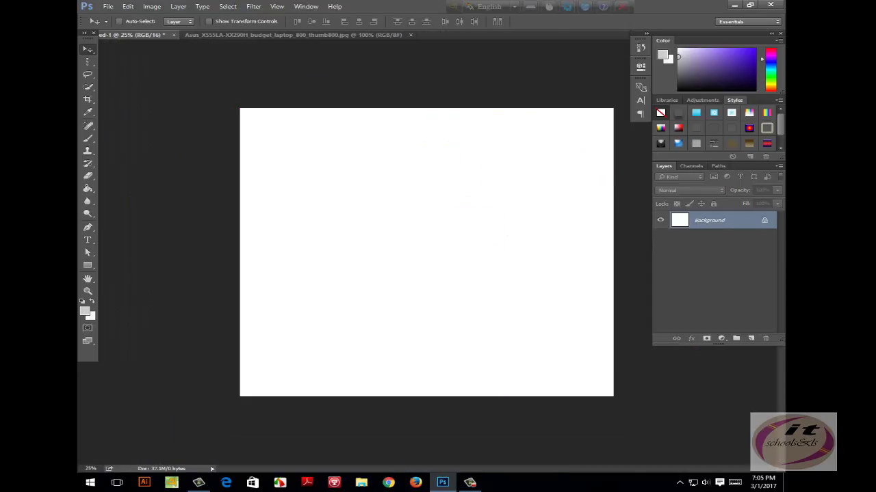
- Return to the laptop photo and choose the Quick Selection tool
click(294, 34)
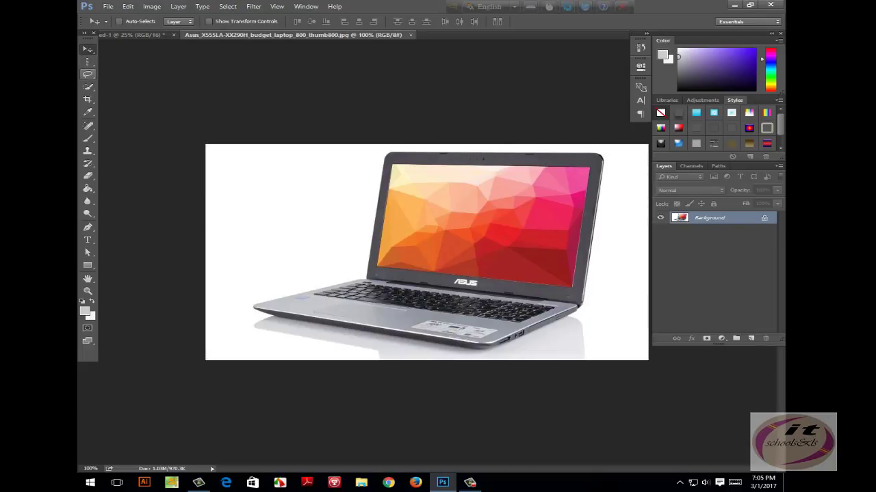
click(87, 87)
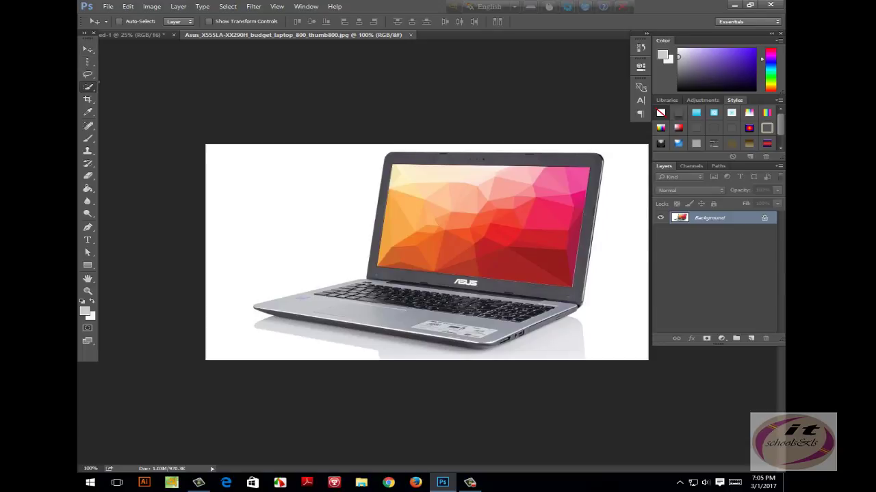
right_click(88, 87)
click(130, 87)
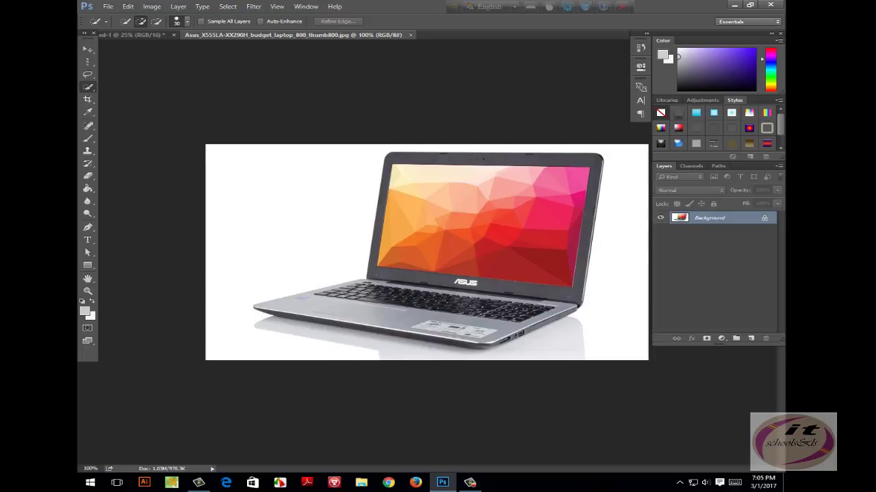
- Brush a Quick Selection across the laptop's screen, keyboard and base
mouse_move(385, 148)
mouse_down()
mouse_move(461, 185)
mouse_move(465, 282)
mouse_up()
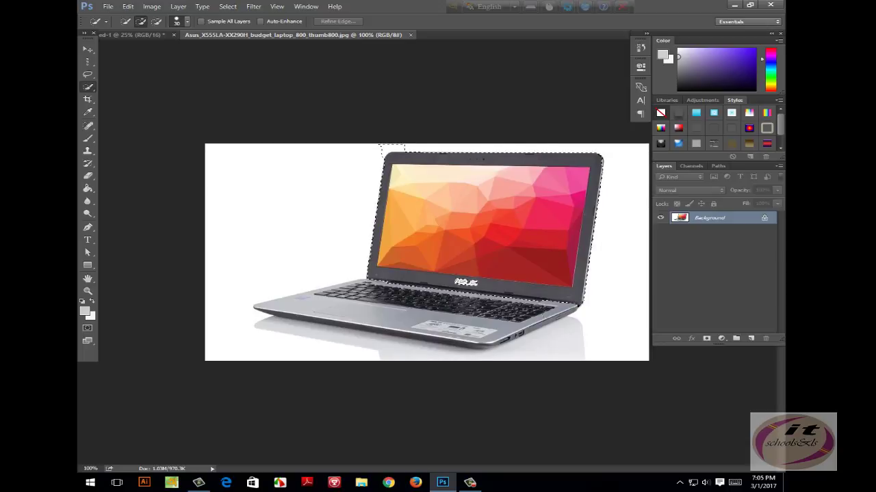
mouse_move(370, 279)
mouse_down()
mouse_move(540, 308)
mouse_move(482, 332)
mouse_move(285, 301)
mouse_up()
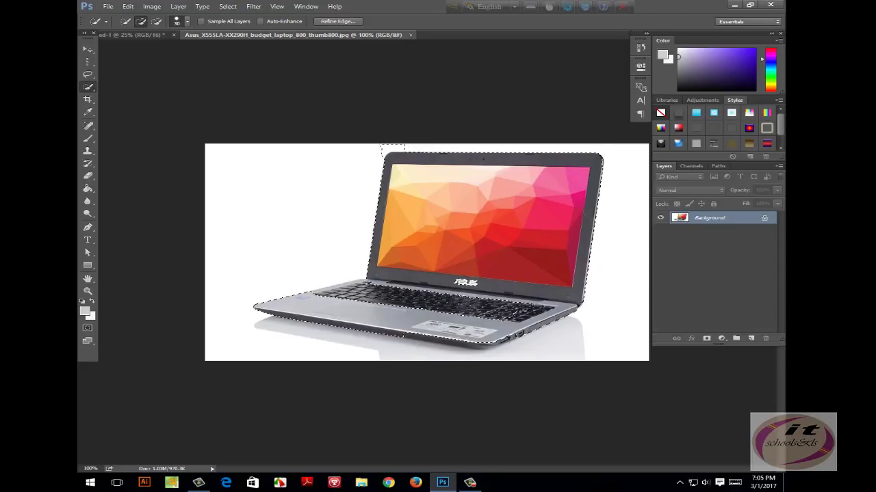
drag(280, 314, 410, 291)
click(106, 21)
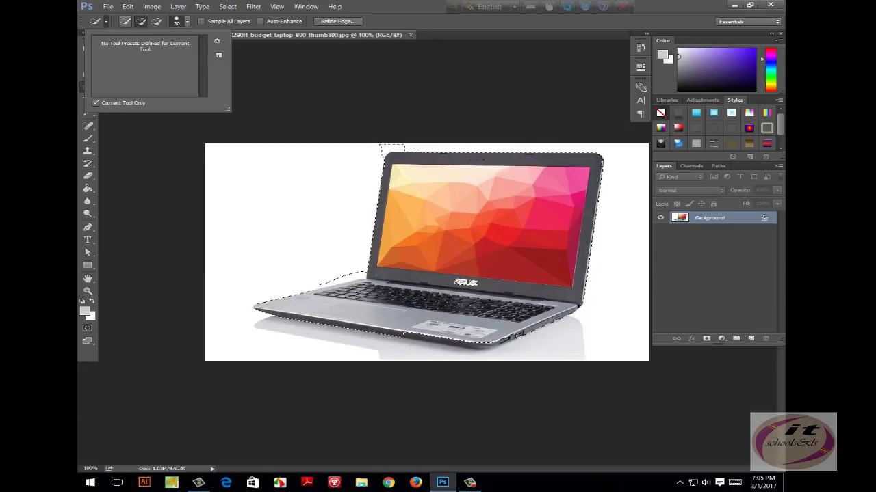
click(99, 21)
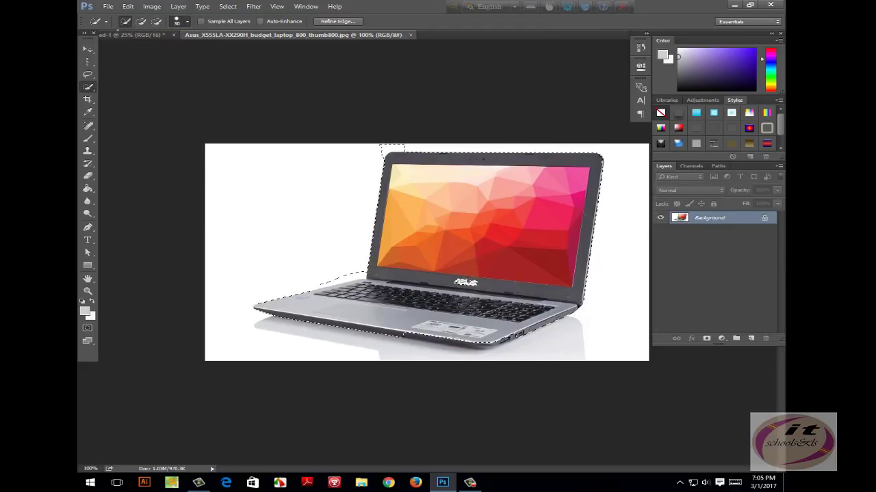
- Change the Quick Selection brush size, briefly deselecting and restoring the laptop selection
click(187, 21)
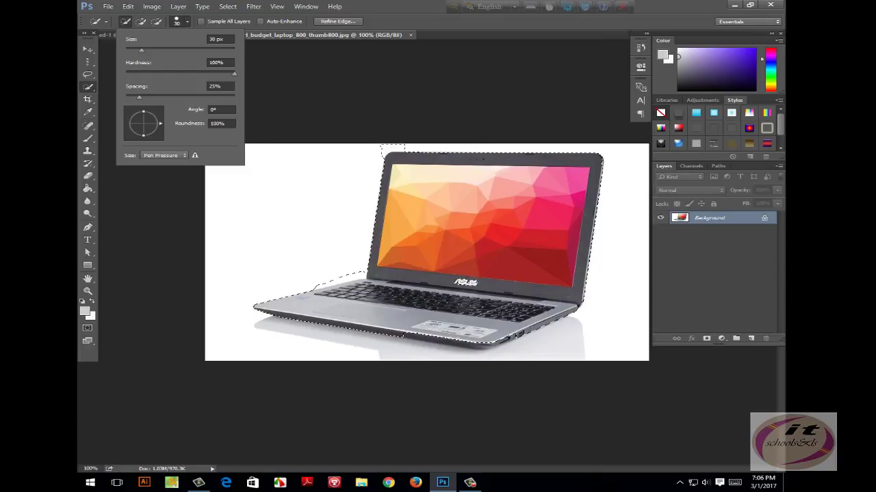
click(219, 39)
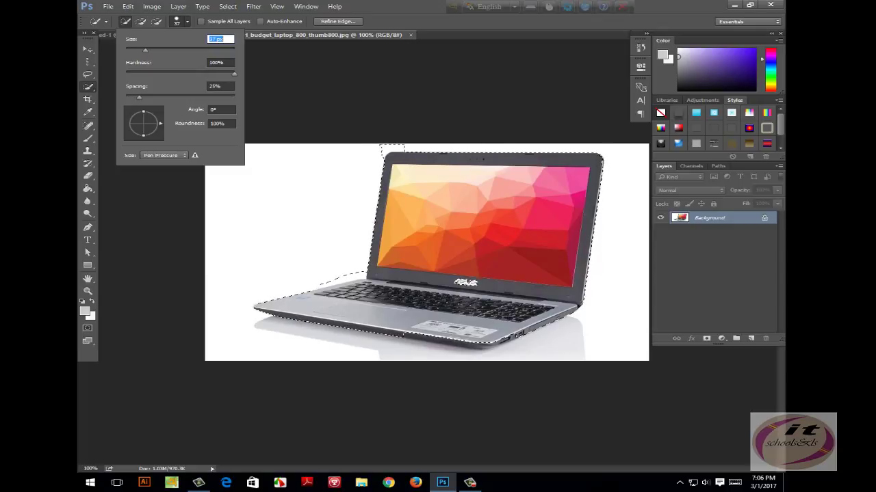
key(Return)
key(ctrl+d)
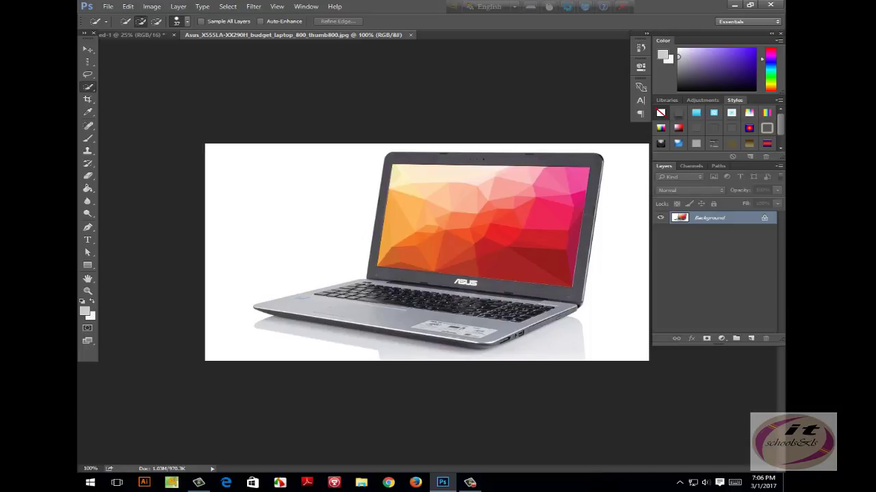
key(ctrl+shift+d)
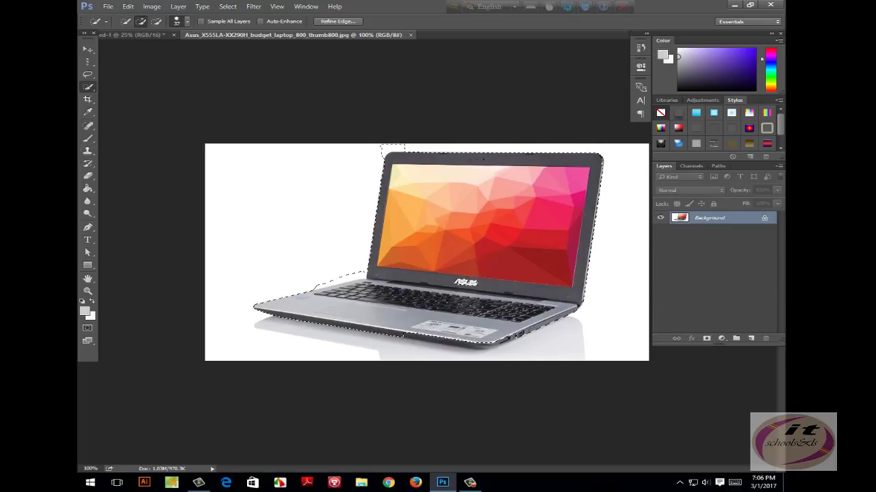
- Zoom in and subtract the stray white background near the hinge from the selection
key(alt)
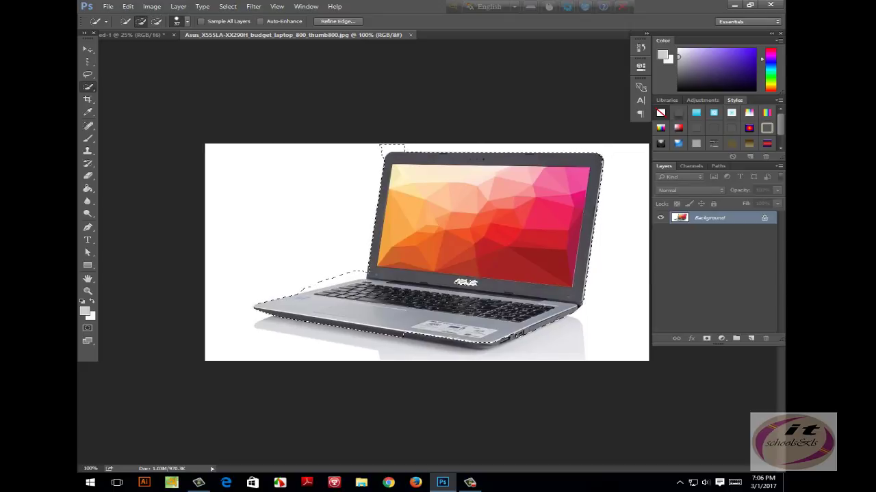
key(alt)
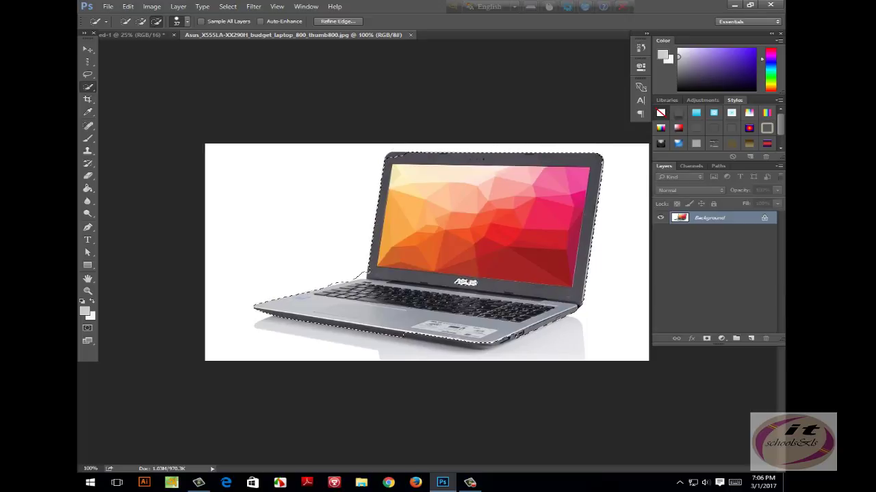
key(alt)
key(alt)
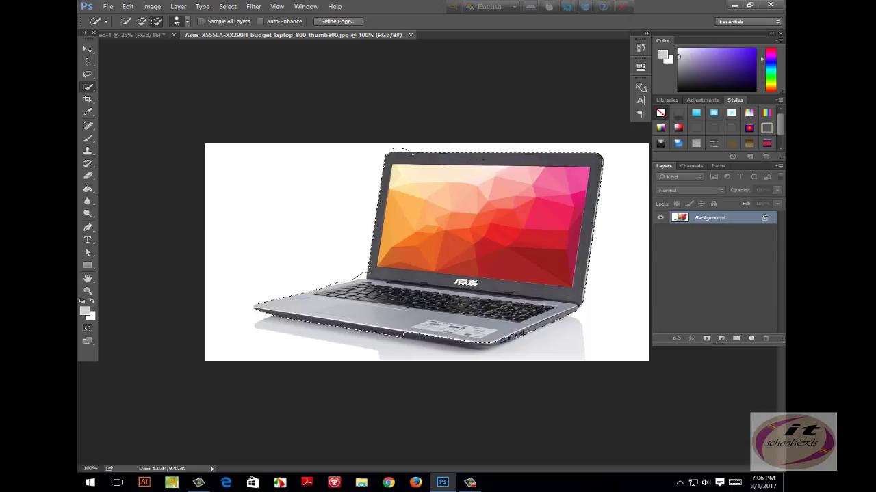
key(alt)
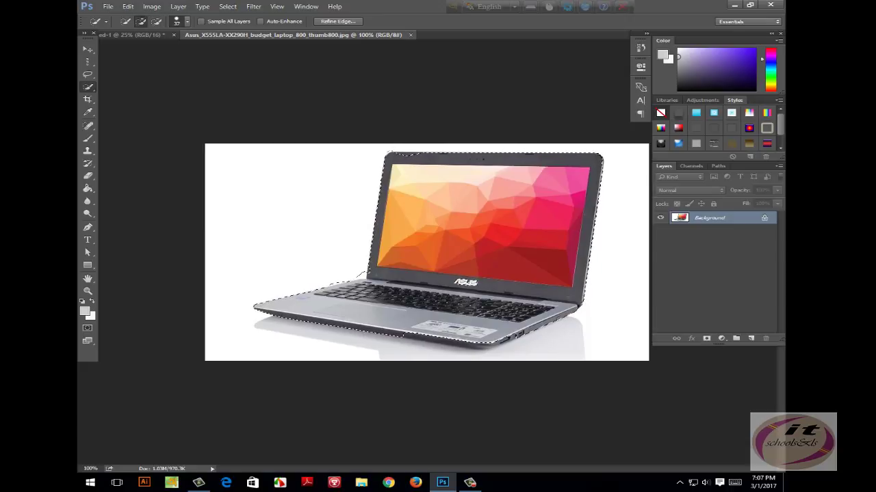
key(ctrl+plus)
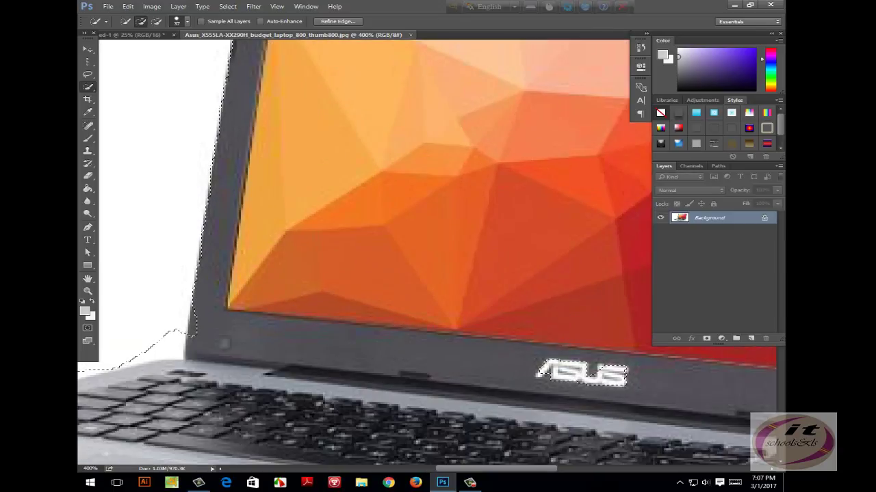
scroll(431, 253, down, 5)
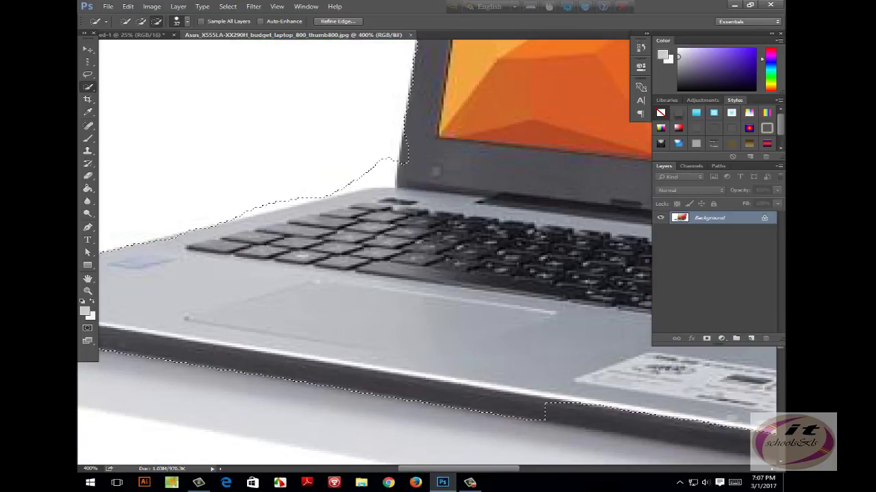
right_click(308, 97)
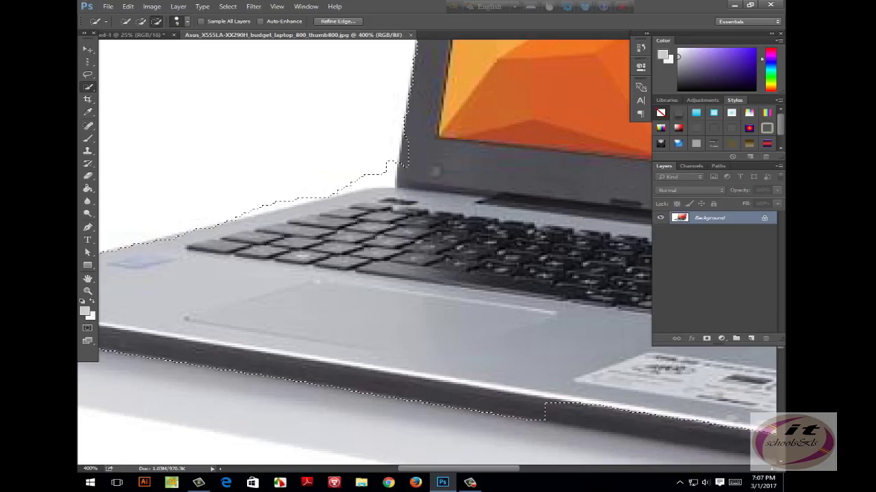
drag(387, 167, 268, 212)
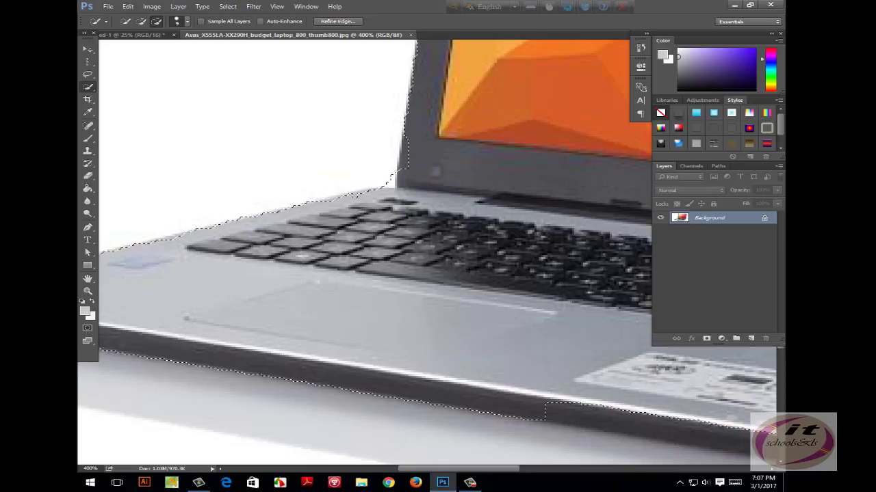
drag(402, 165, 393, 180)
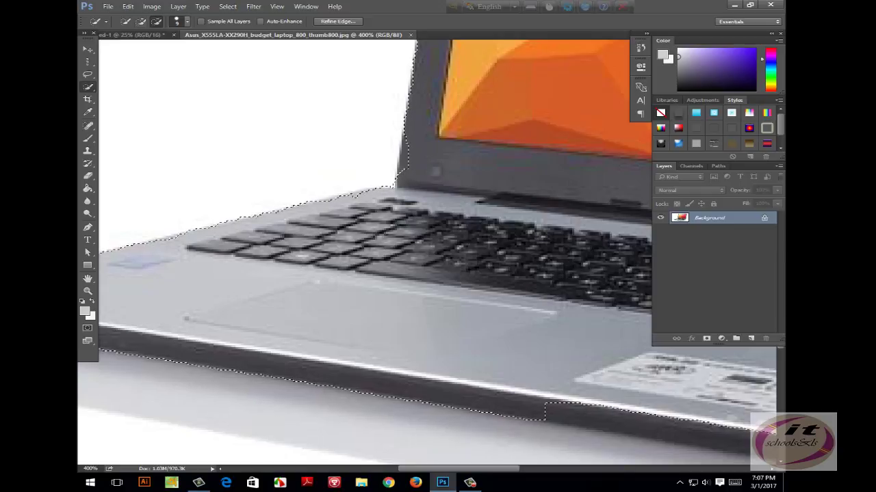
key(alt)
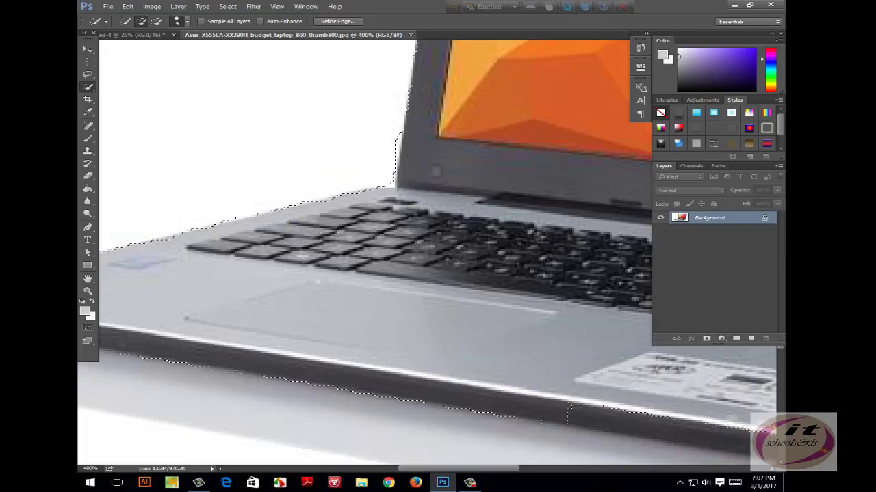
- Add the laptop's bottom and bottom-right edges to the selection, then zoom out
mouse_move(573, 412)
mouse_down()
mouse_move(715, 435)
mouse_move(745, 453)
mouse_up()
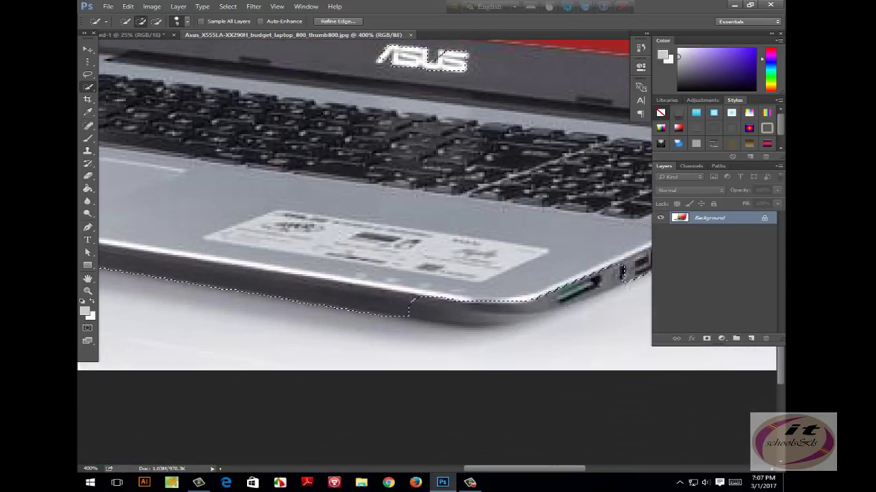
drag(745, 452, 623, 274)
drag(622, 273, 625, 275)
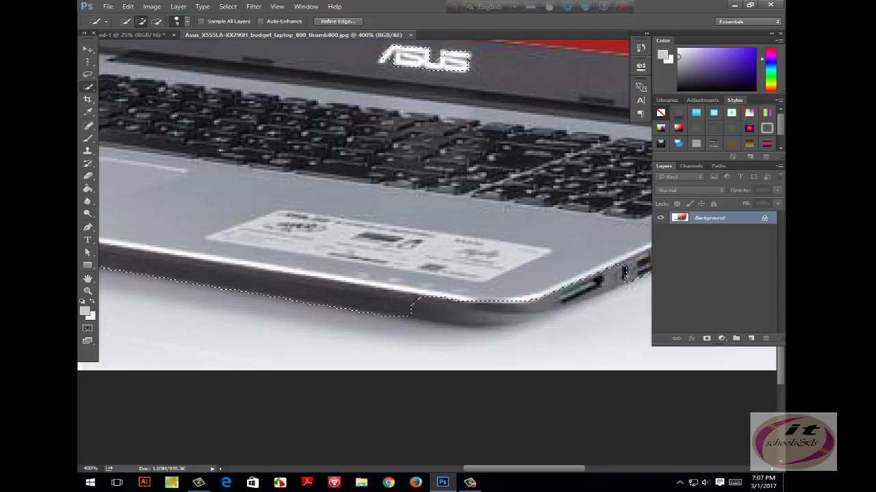
click(624, 273)
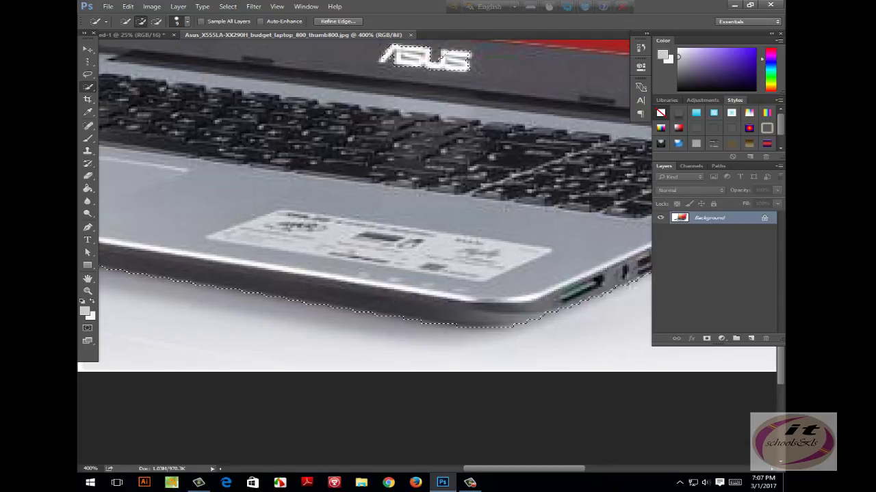
key(ctrl+minus)
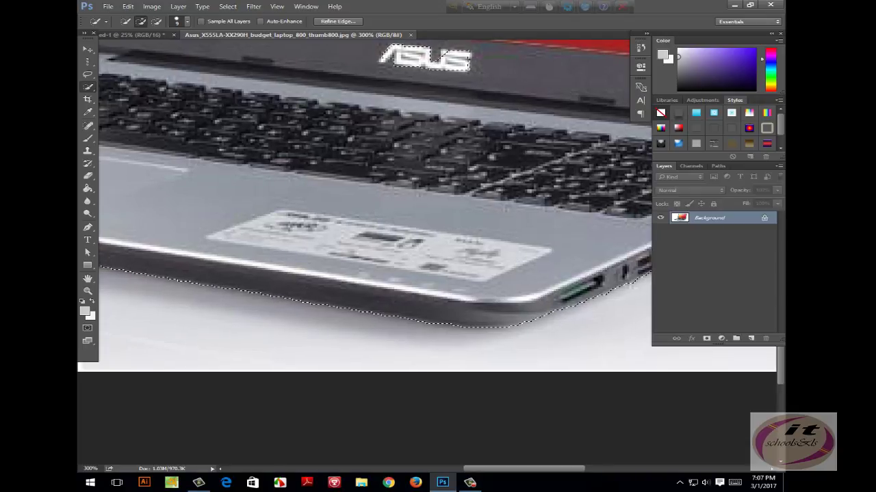
key(ctrl+minus)
key(ctrl+minus)
key(ctrl+minus)
key(ctrl+minus)
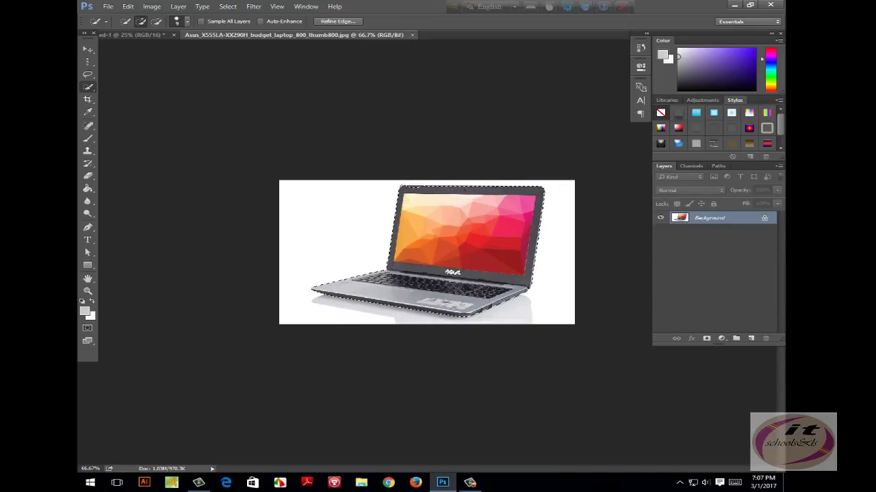
- Fill the dip along the screen's top edge and subtract the bulge at the top-left corner
key(ctrl+plus)
key(ctrl+plus)
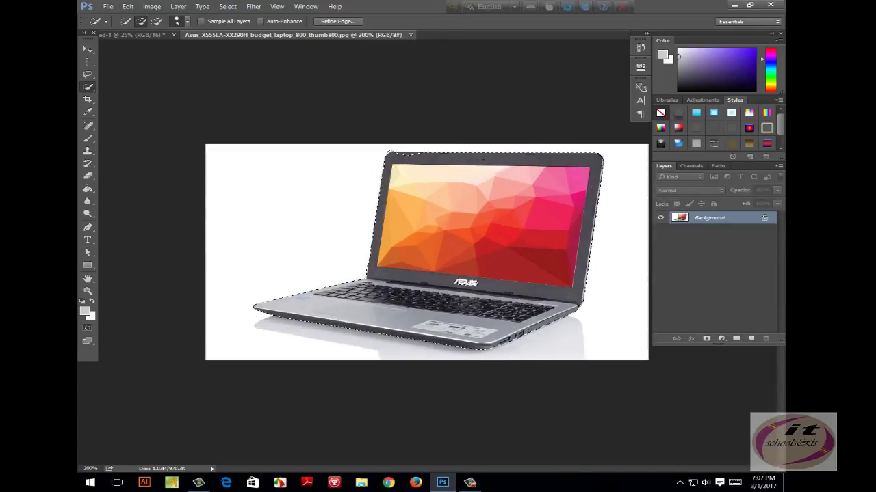
key(ctrl+plus)
key(ctrl+plus)
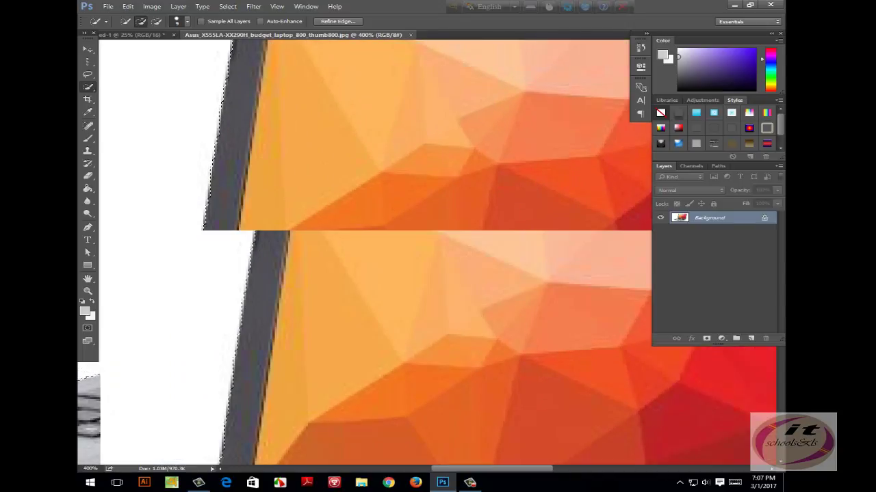
scroll(437, 274, up, 5)
scroll(437, 273, up, 2)
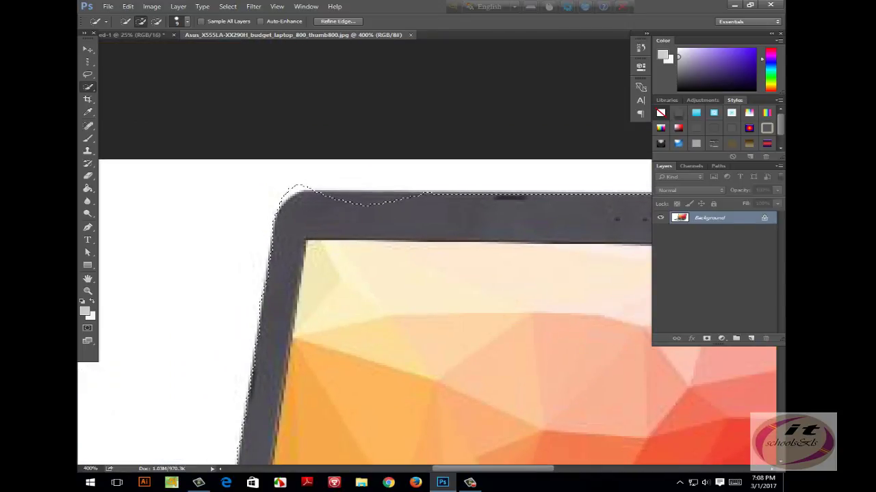
key(alt)
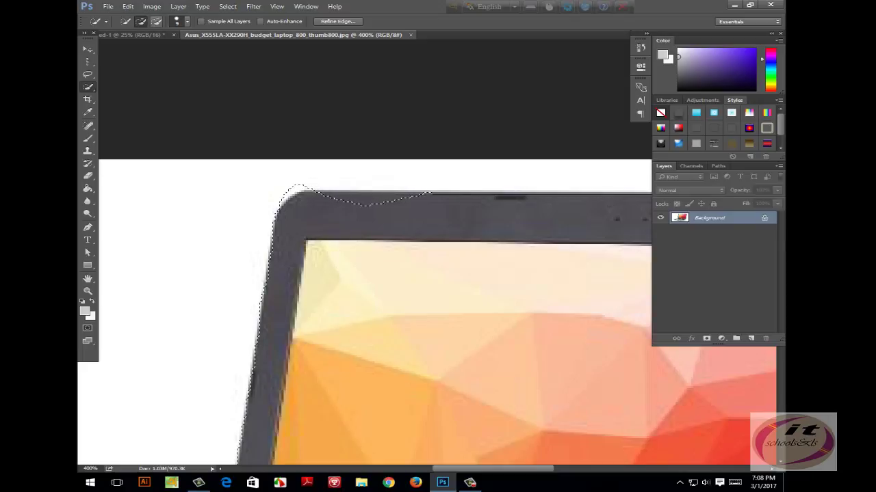
key(ctrl+z)
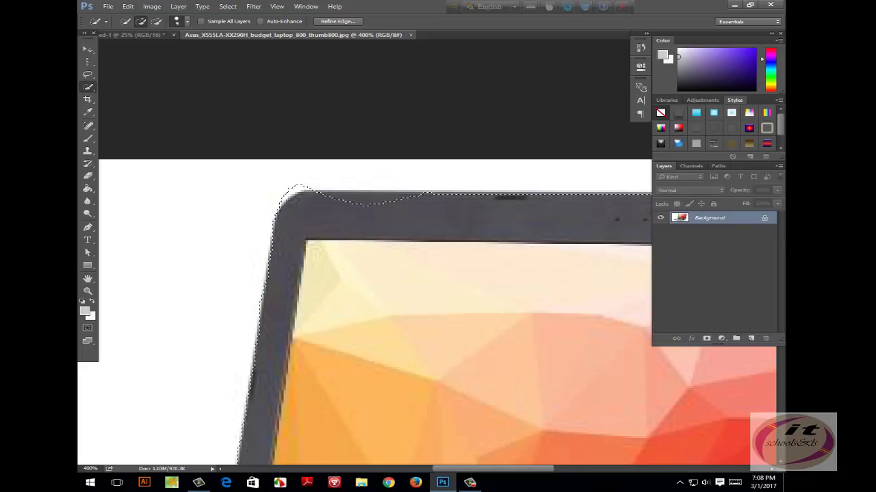
drag(321, 195, 419, 195)
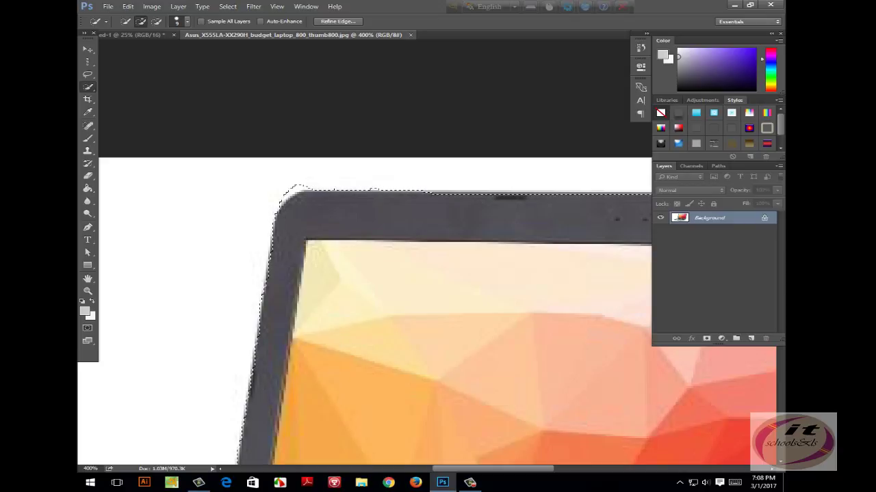
key(alt)
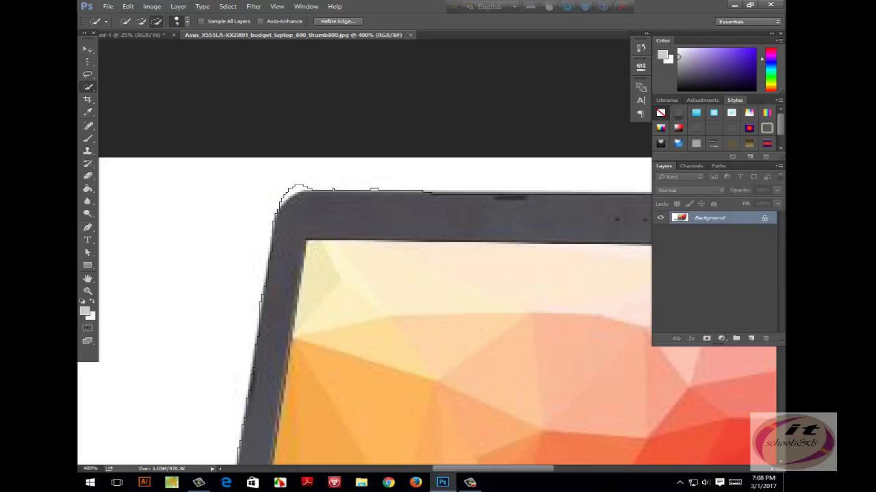
drag(305, 186, 286, 193)
key(ctrl+minus)
key(ctrl+minus)
key(ctrl+minus)
key(ctrl+minus)
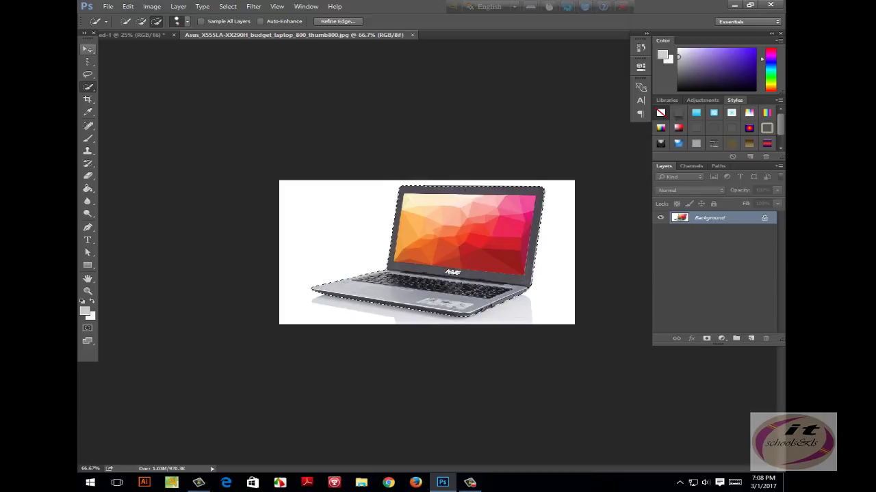
- With the Move tool active, paste the copied laptop into the Untitled-1 document
click(87, 50)
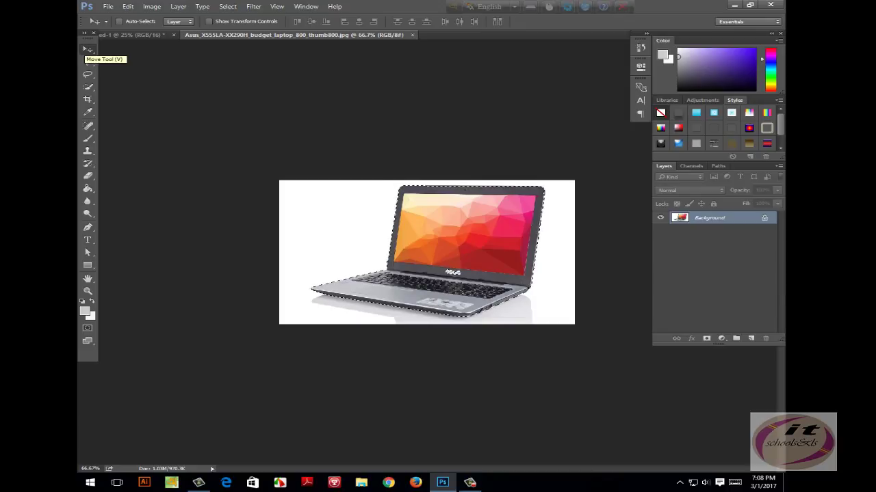
click(119, 22)
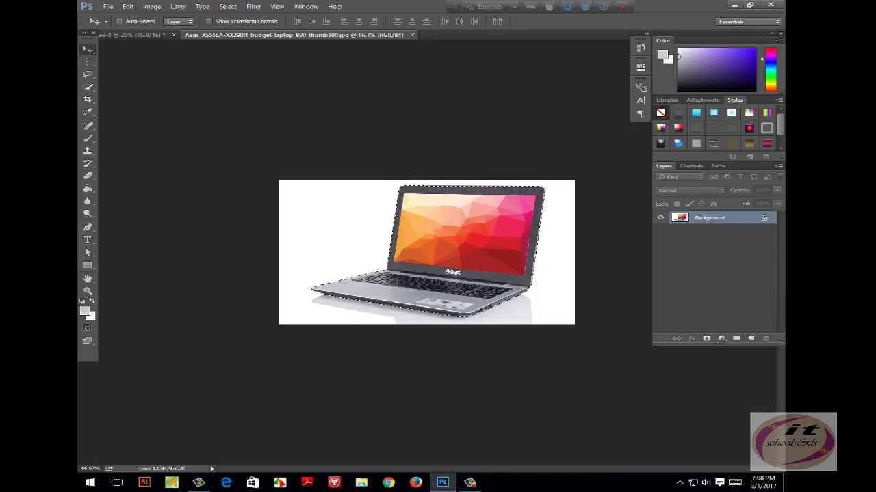
click(119, 21)
click(133, 34)
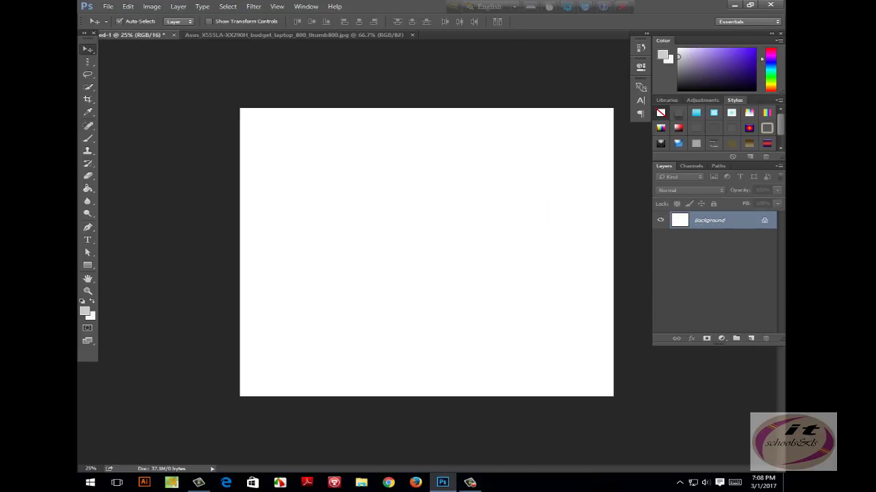
key(ctrl+v)
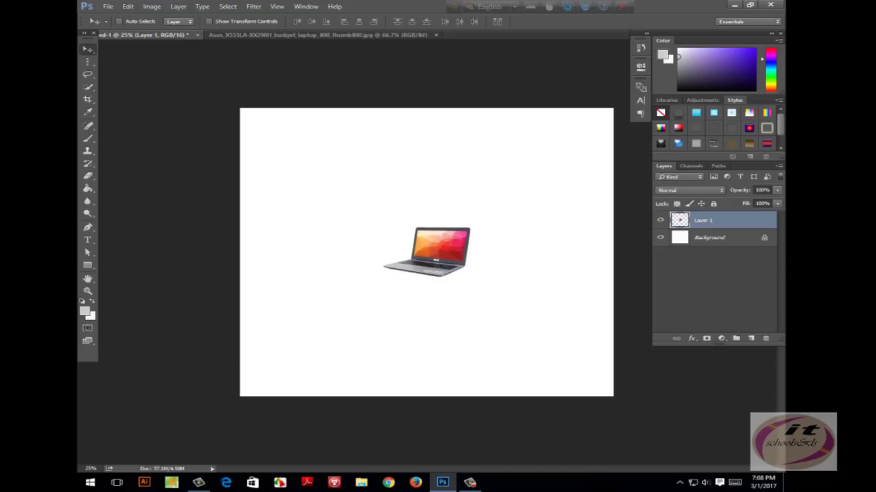
- Drag the pasted laptop up toward the upper middle of the canvas
drag(431, 252, 398, 213)
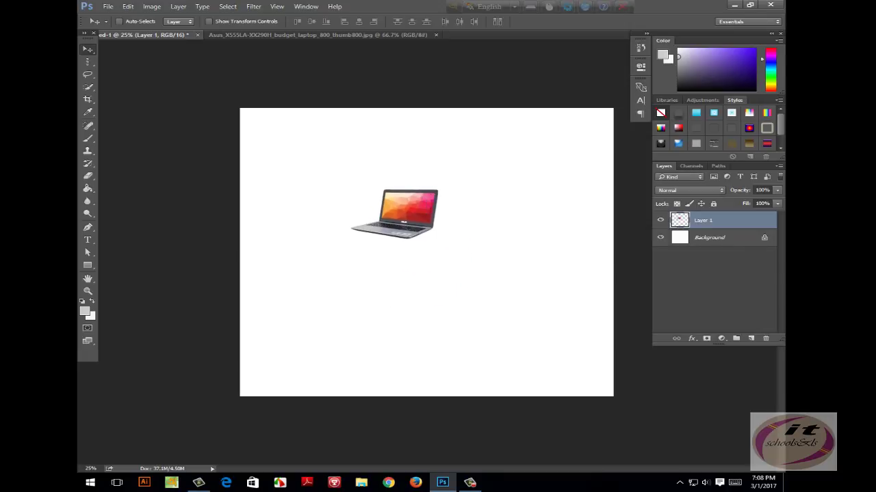
drag(402, 215, 417, 187)
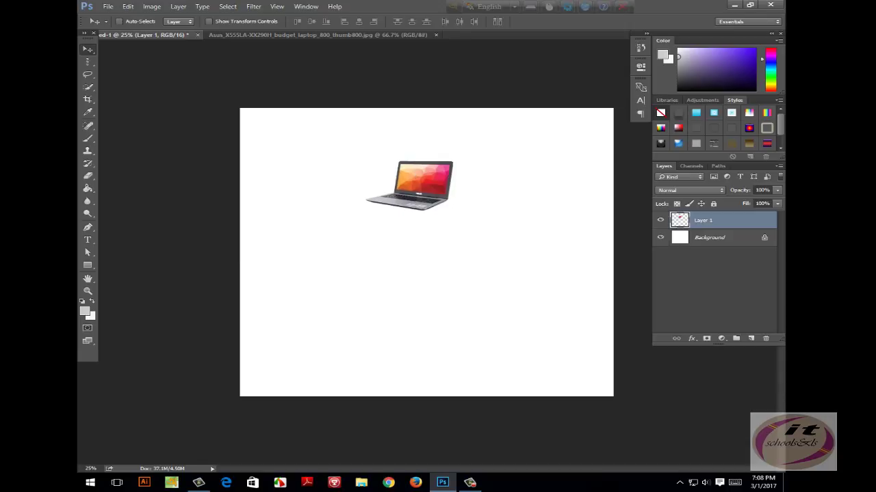
key(ctrl)
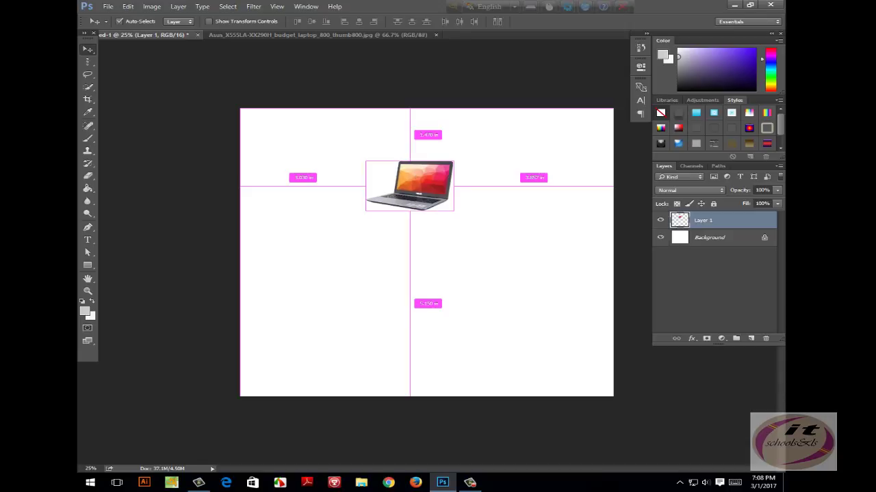
key(ctrl+t)
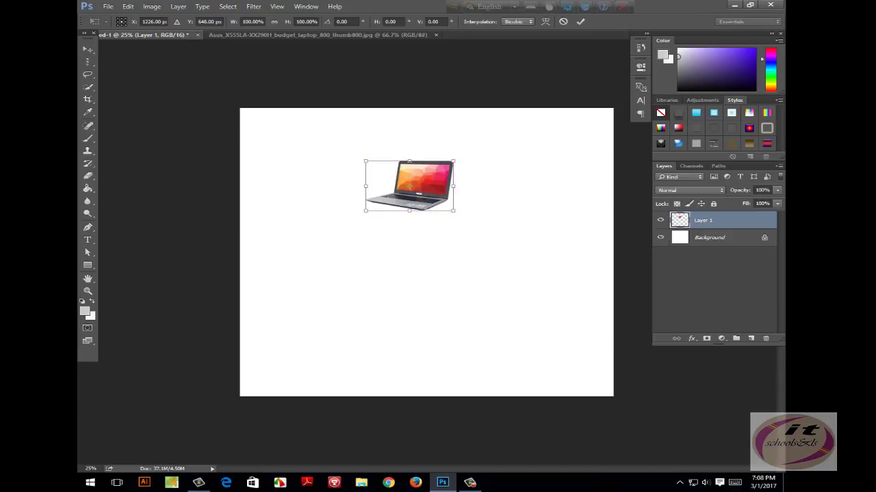
- Scale the laptop up to about double size and move it to the canvas's upper middle
drag(454, 210, 542, 264)
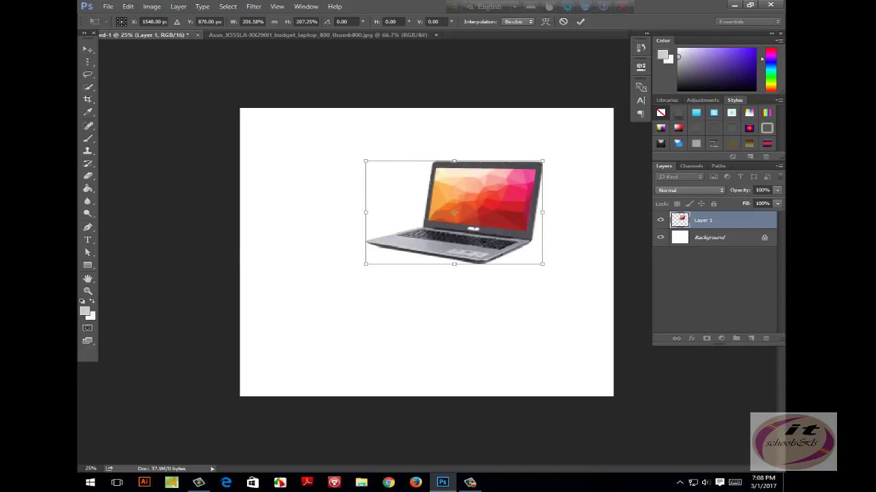
drag(479, 206, 444, 194)
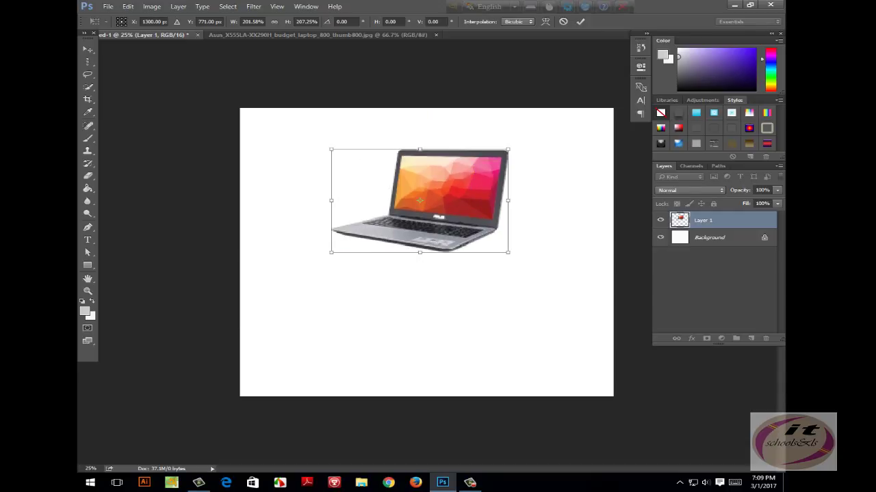
mouse_move(508, 252)
mouse_down()
mouse_move(538, 330)
mouse_move(498, 352)
mouse_move(570, 273)
mouse_move(558, 281)
mouse_up()
drag(471, 265, 470, 265)
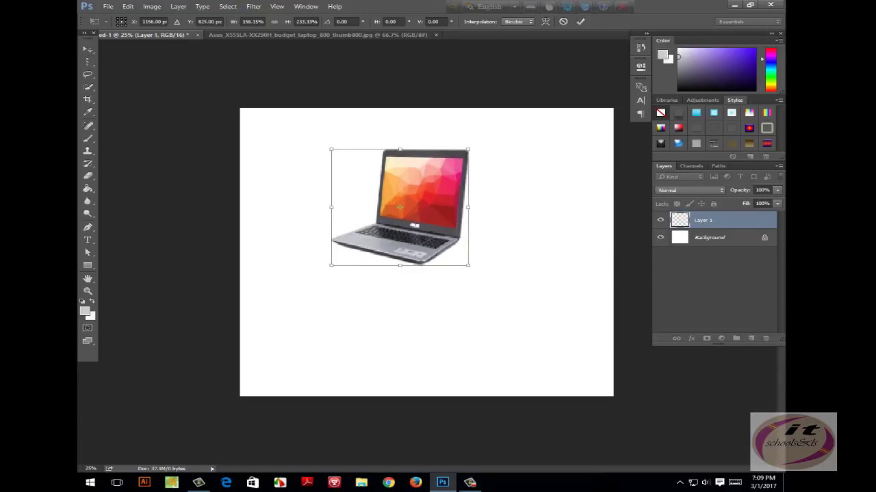
key(ctrl+z)
key(ctrl+z)
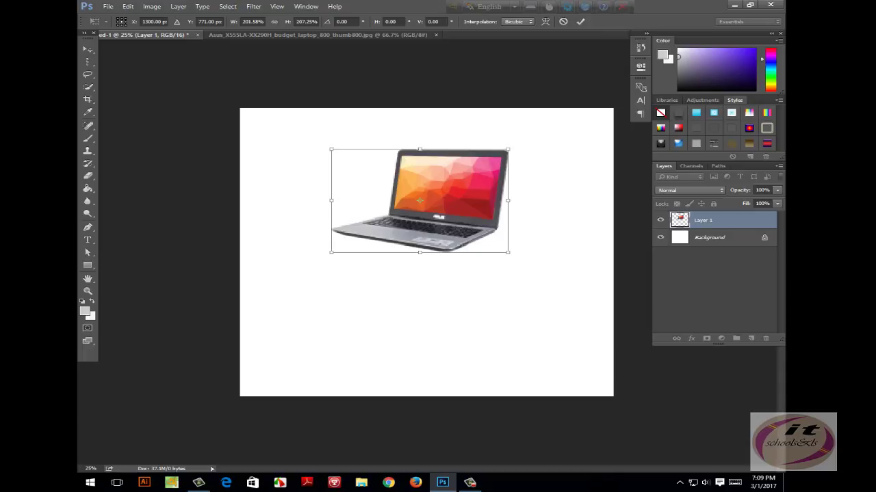
mouse_move(508, 252)
mouse_down()
mouse_move(572, 286)
mouse_move(514, 241)
mouse_up()
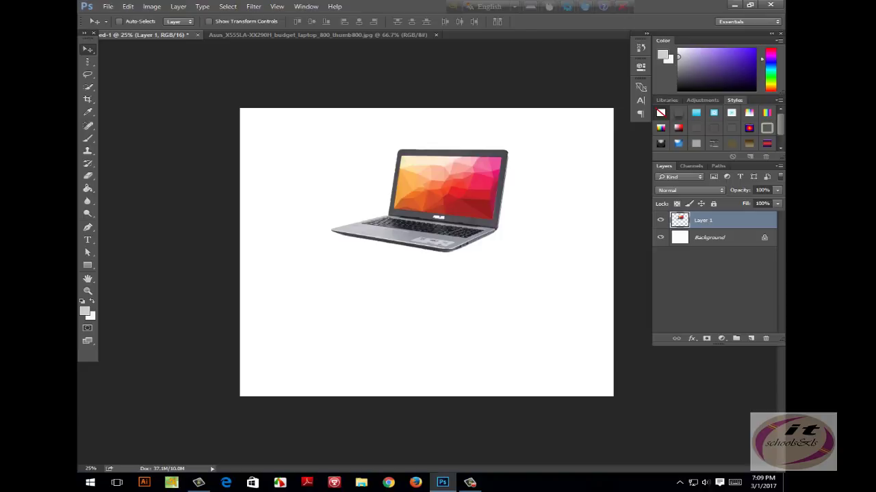
drag(470, 171, 537, 153)
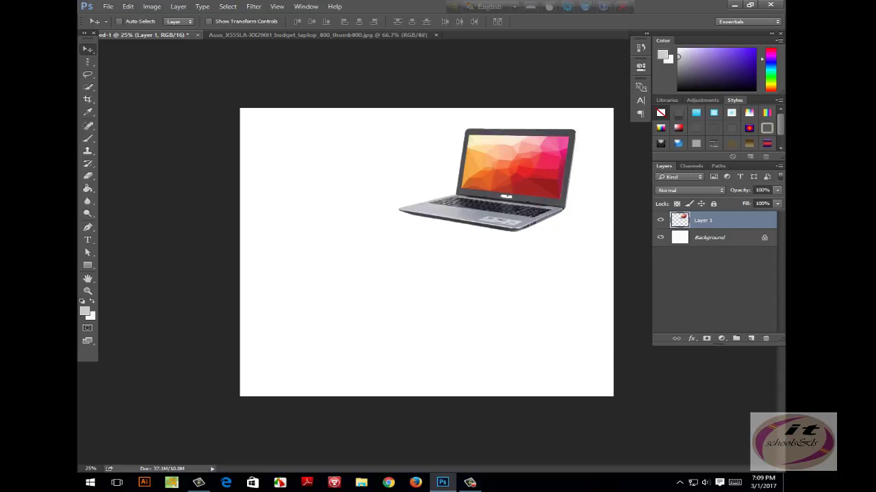
drag(486, 180, 459, 206)
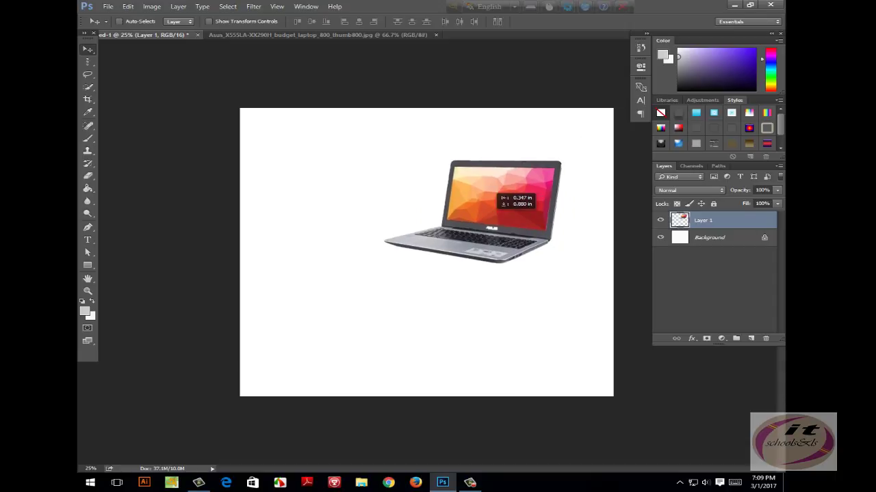
- Pick the Rectangular Marquee tool, clearing accidental single-column selections along the way
key(m)
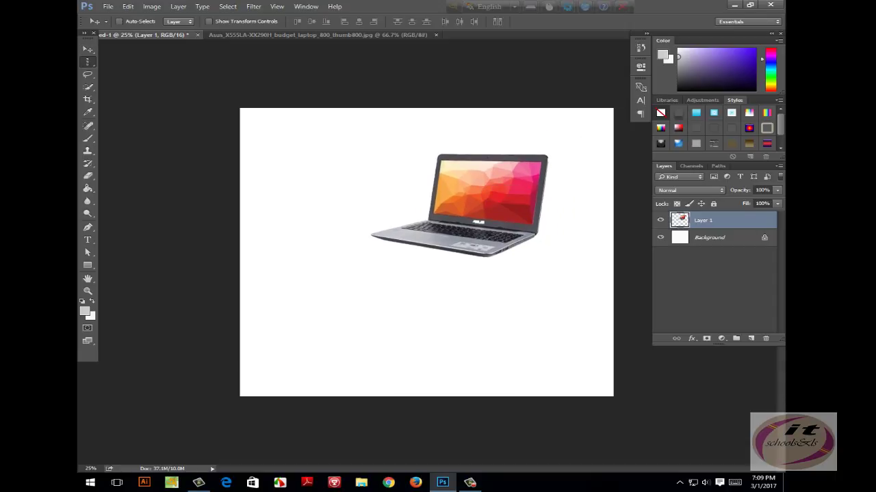
click(88, 61)
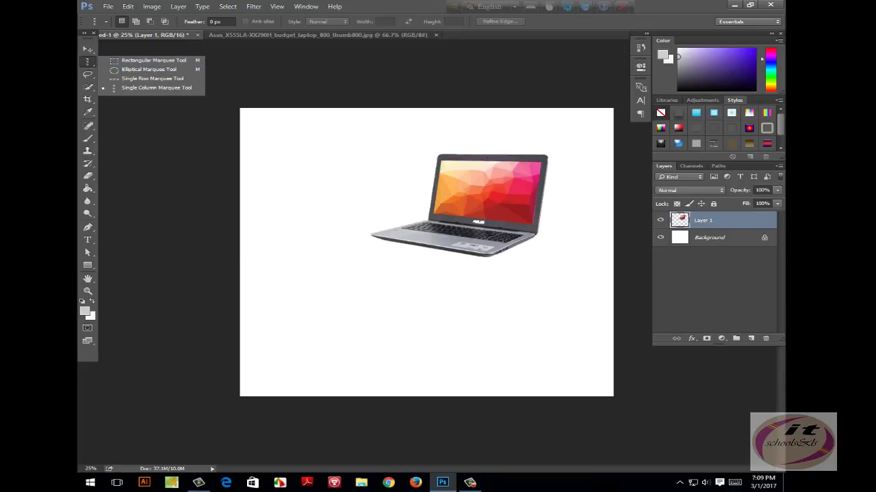
click(261, 253)
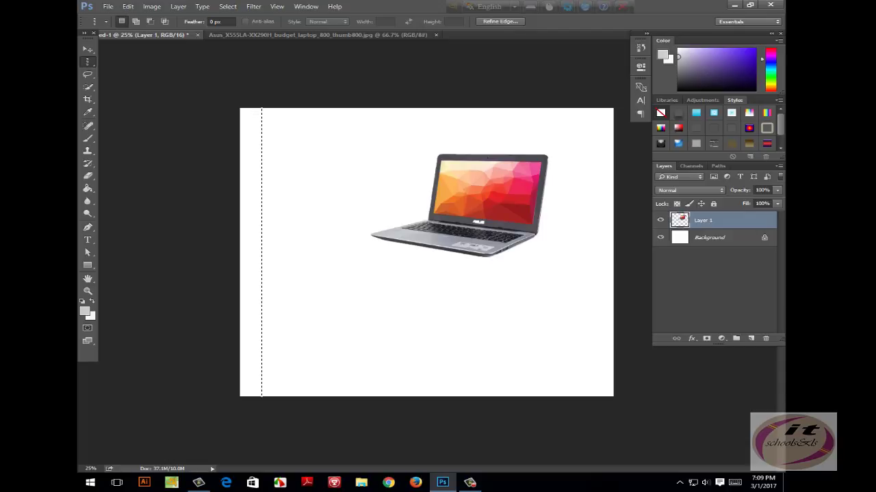
key(ctrl+d)
key(ctrl+plus)
key(ctrl+plus)
key(ctrl+plus)
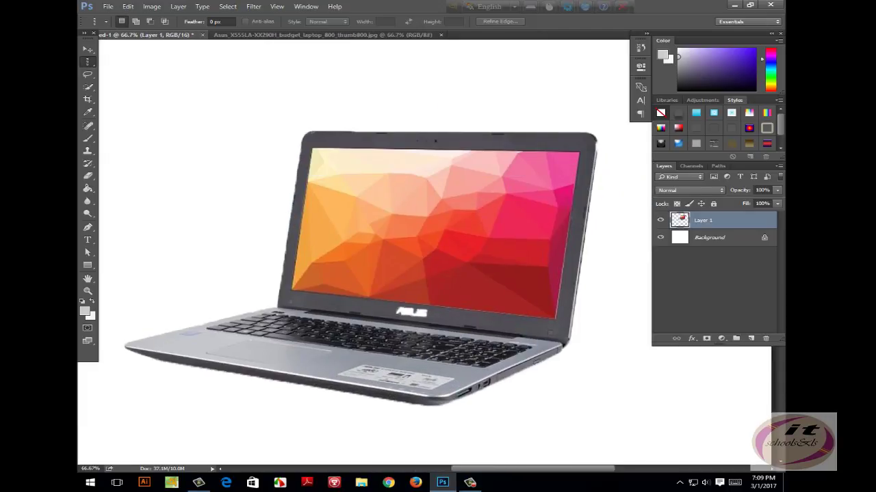
click(381, 229)
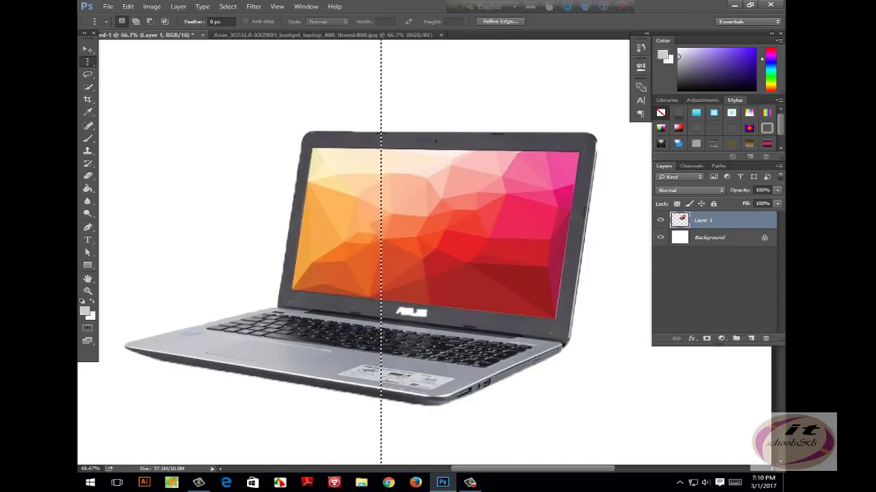
right_click(88, 61)
click(137, 61)
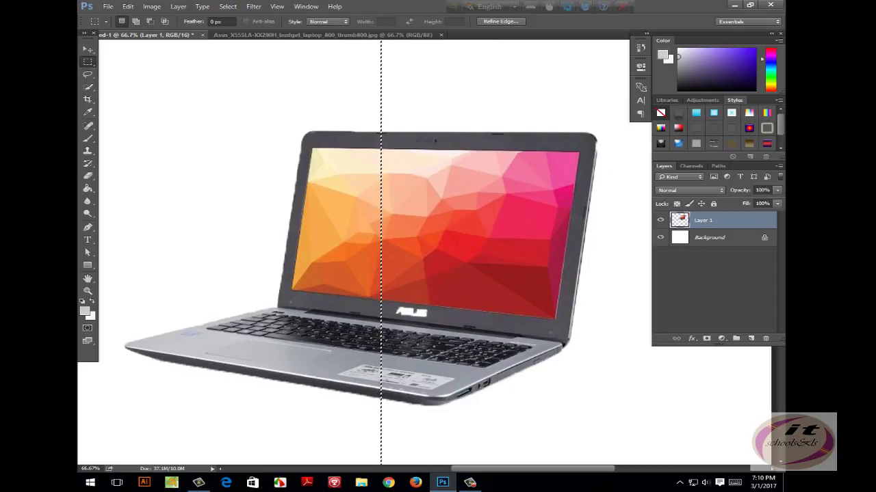
key(ctrl+d)
- Copy a rectangle of the laptop screen to Layer 2, move it top-left, and nudge the laptop
drag(342, 170, 515, 277)
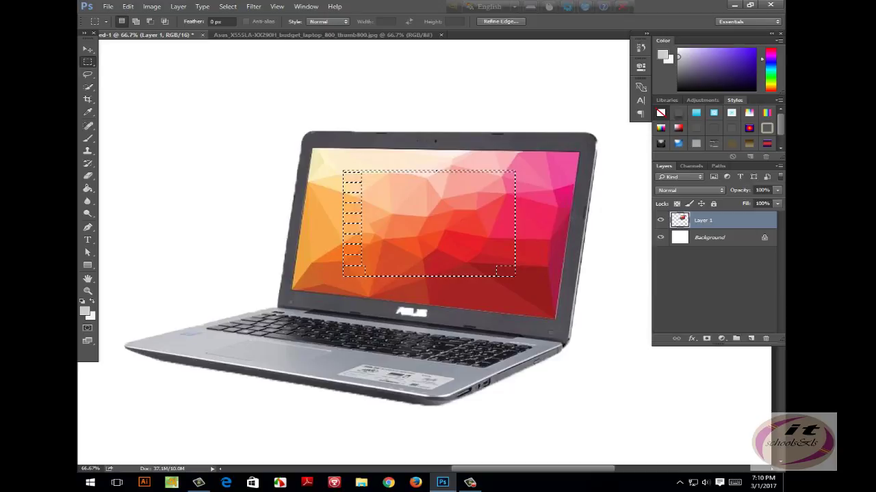
key(ctrl+d)
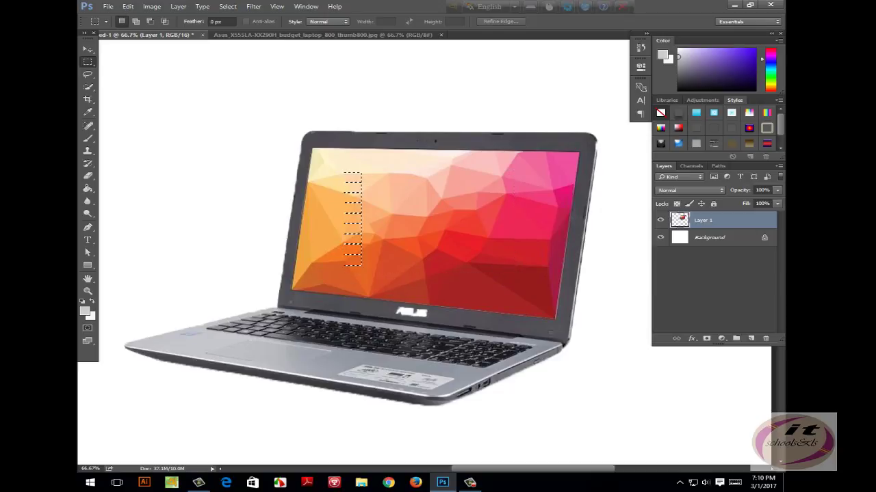
key(ctrl+v)
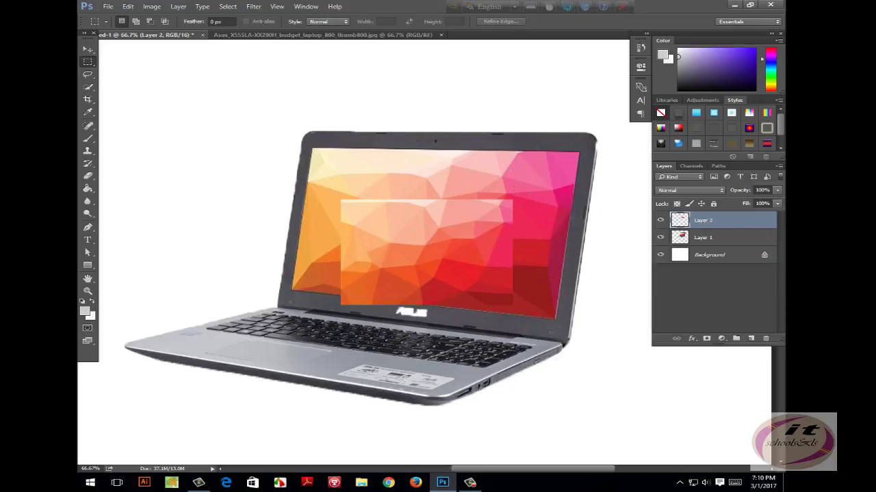
click(88, 49)
mouse_move(424, 208)
mouse_down()
mouse_move(640, 382)
mouse_move(189, 70)
mouse_move(206, 65)
mouse_move(201, 73)
mouse_up()
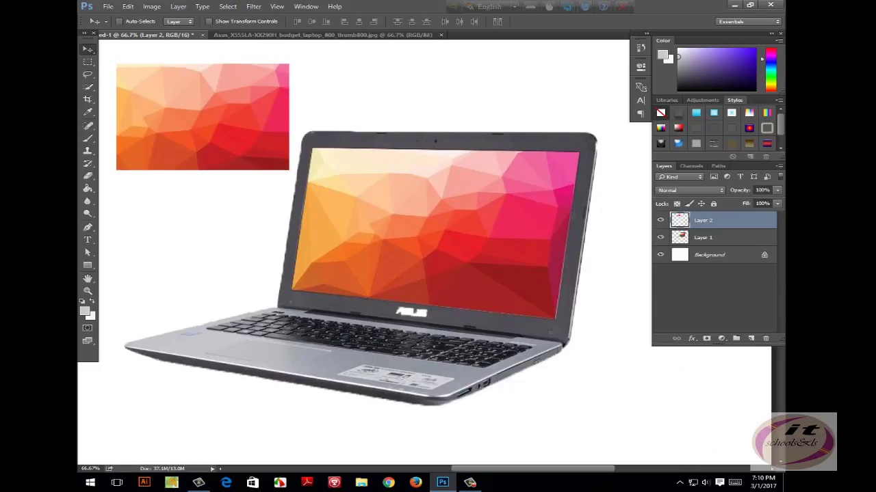
key(alt+bracketleft)
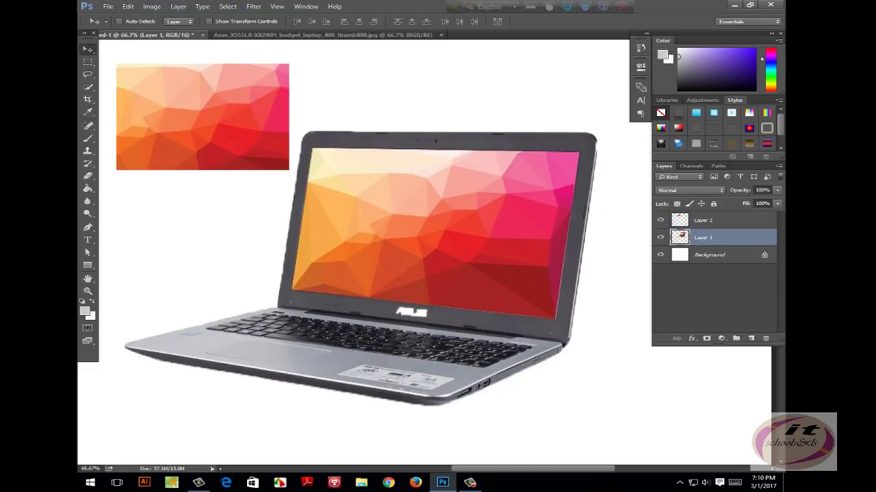
drag(201, 119, 209, 118)
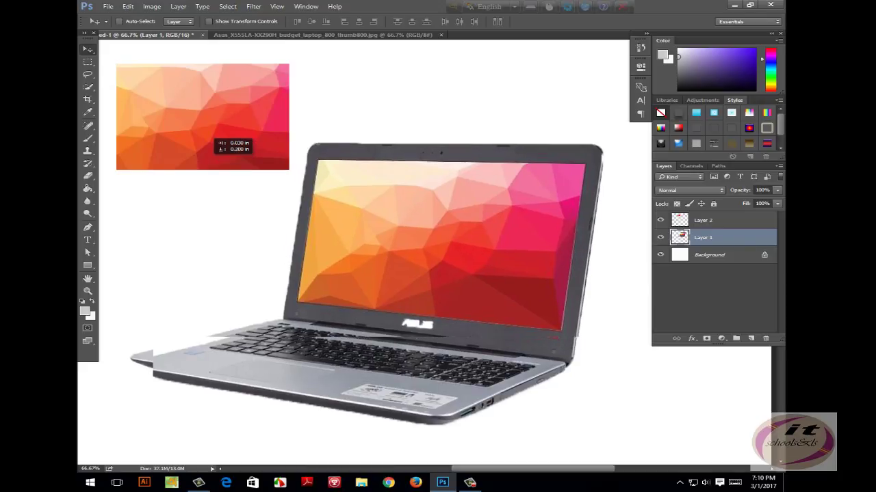
drag(703, 220, 716, 469)
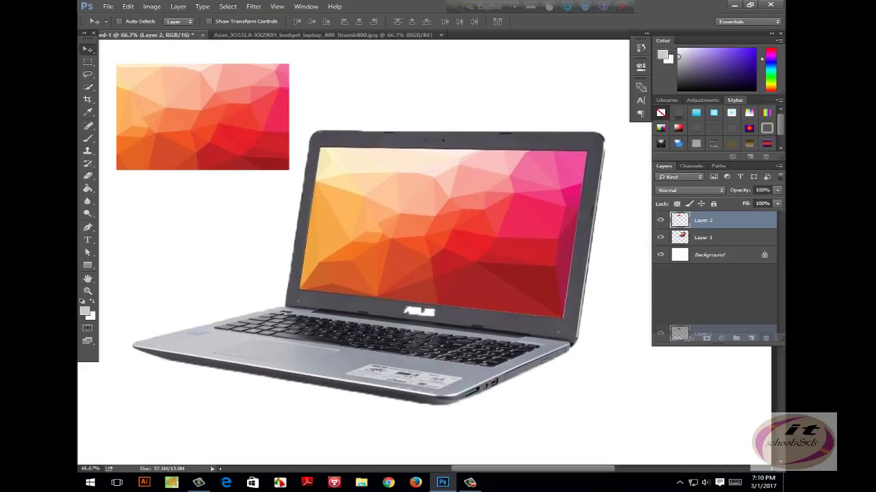
- Delete Layer 2, marquee-select the centre of the laptop screen, and open Levels (Ctrl+L)
drag(716, 469, 765, 338)
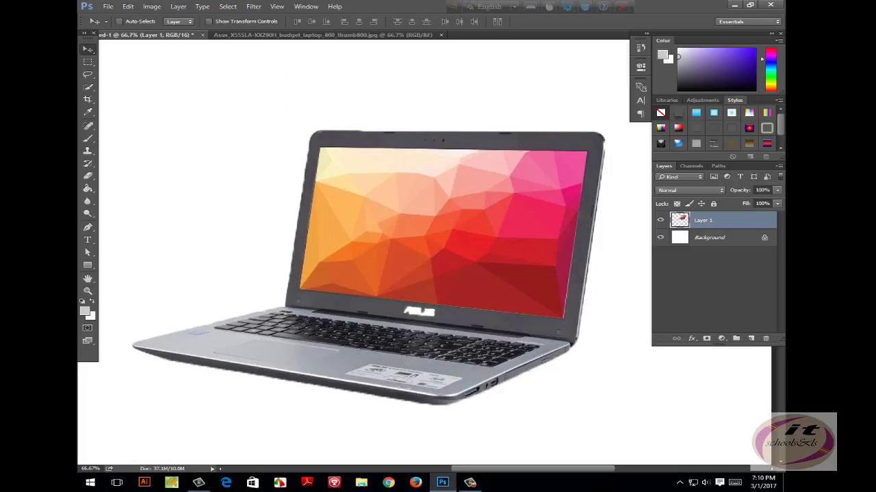
key(m)
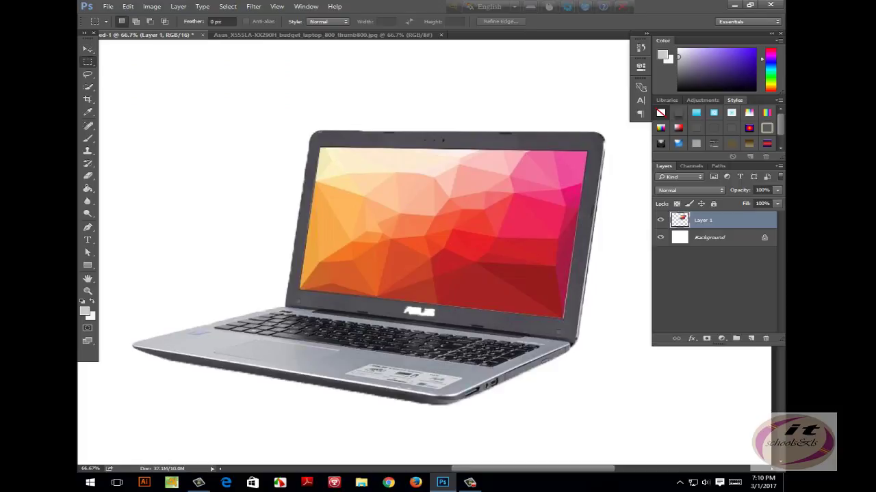
drag(358, 169, 503, 279)
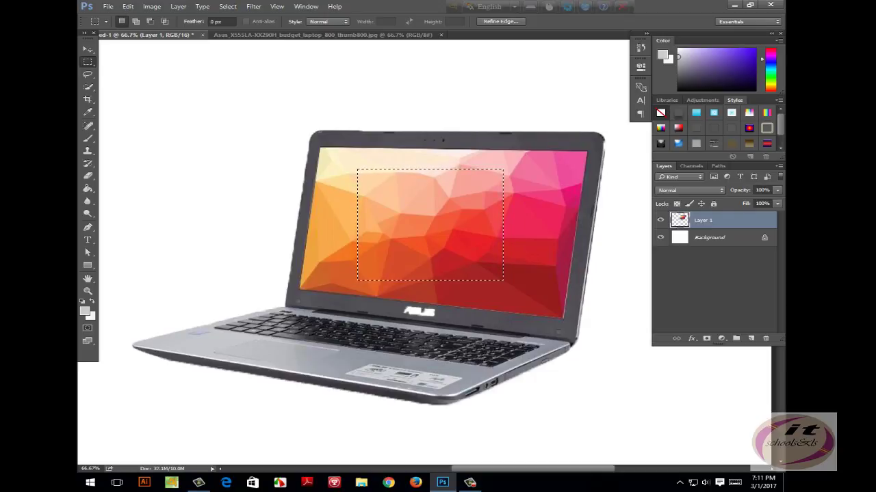
key(ctrl+l)
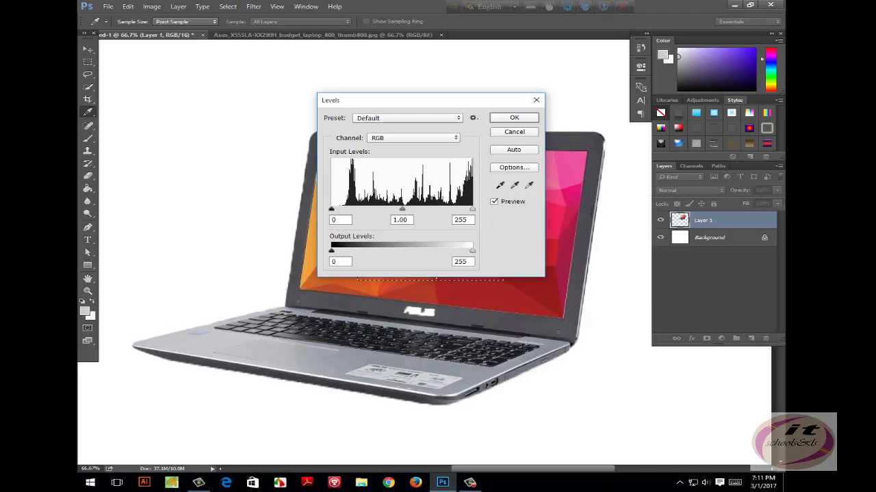
- Try a white input of 146 and lower Red-channel midtones in Levels, then discard the changes
mouse_move(369, 100)
mouse_down()
mouse_move(405, 148)
mouse_move(392, 105)
mouse_move(383, 102)
mouse_up()
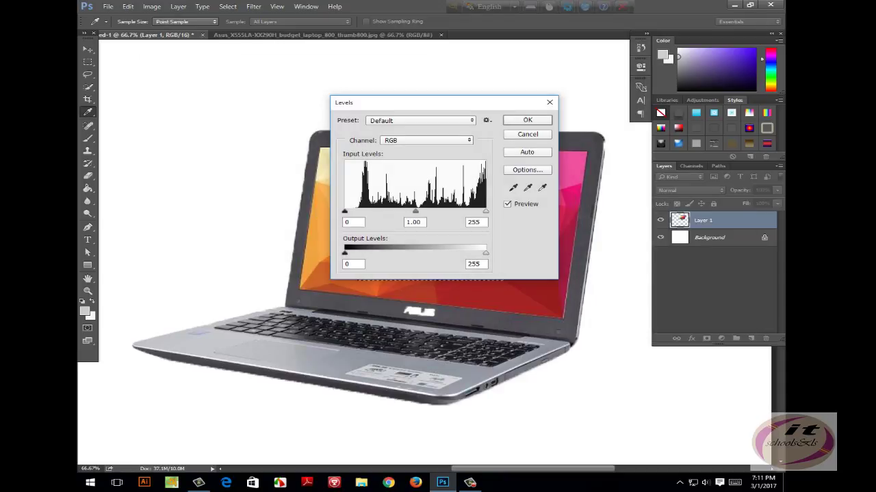
mouse_move(411, 102)
mouse_down()
mouse_move(459, 231)
mouse_move(182, 75)
mouse_move(150, 66)
mouse_up()
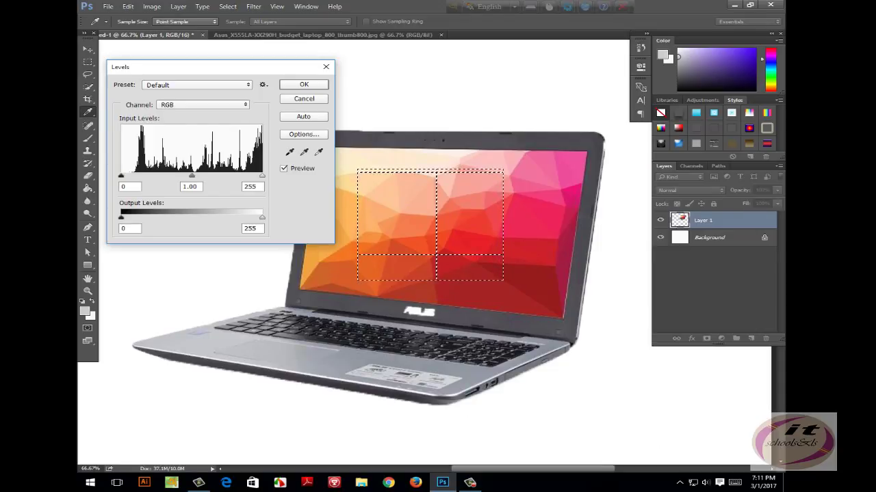
mouse_move(192, 176)
mouse_down()
mouse_move(121, 176)
mouse_move(251, 176)
mouse_move(191, 176)
mouse_up()
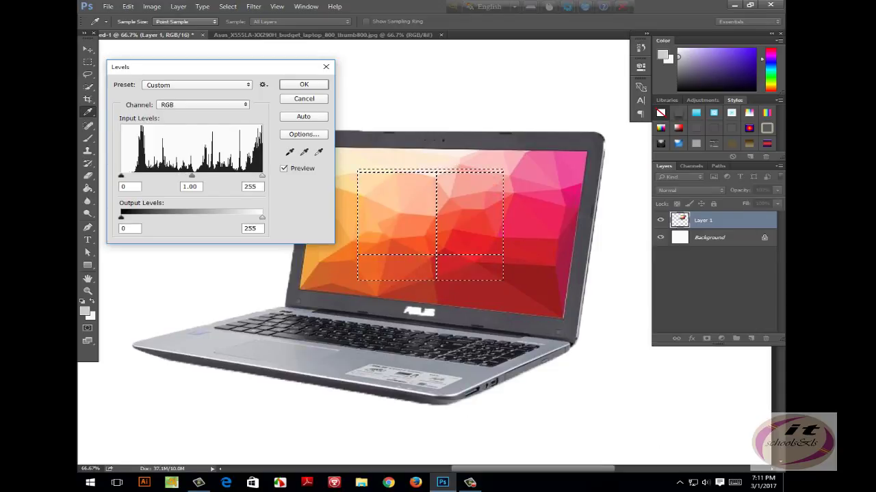
mouse_move(261, 176)
mouse_down()
mouse_move(137, 176)
mouse_move(202, 176)
mouse_up()
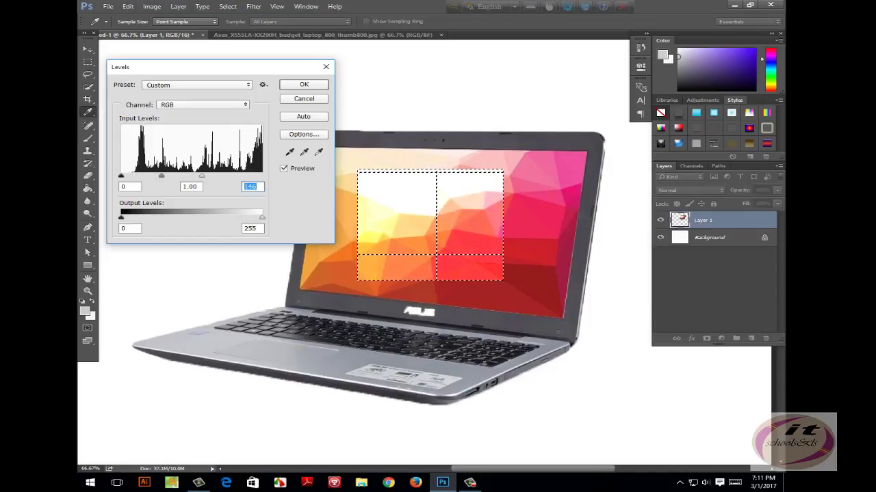
click(201, 104)
click(178, 114)
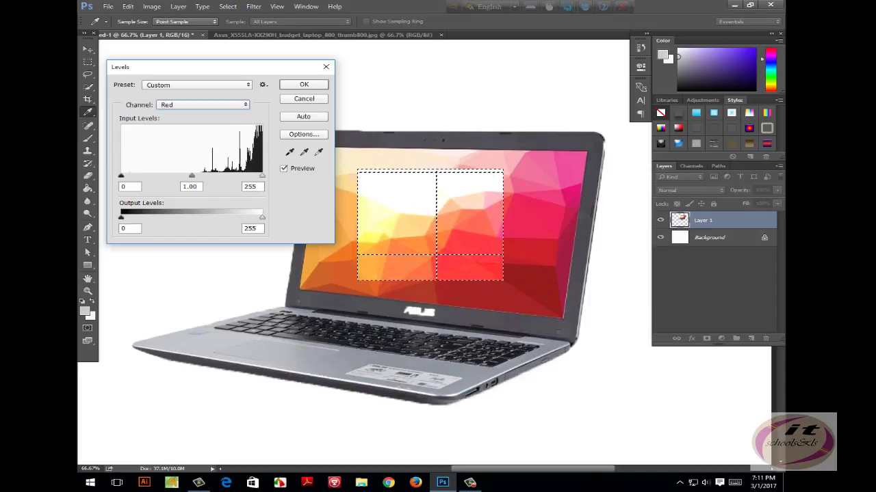
drag(191, 175, 239, 176)
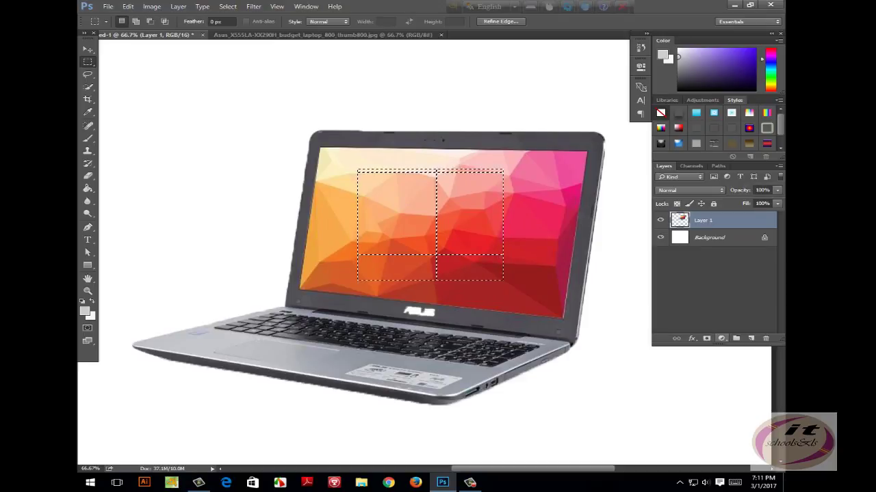
click(721, 338)
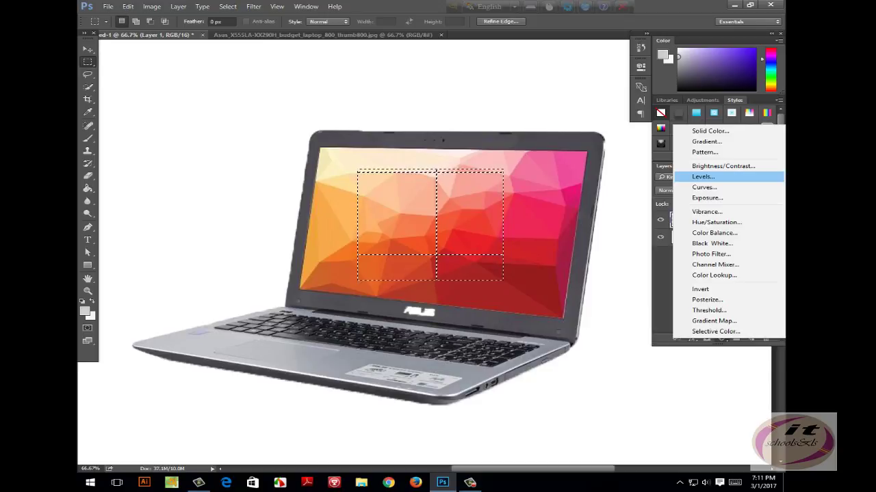
- Create a Levels 1 adjustment layer on the screen rectangle with midtones at 1.11, then collapse Properties
key(Escape)
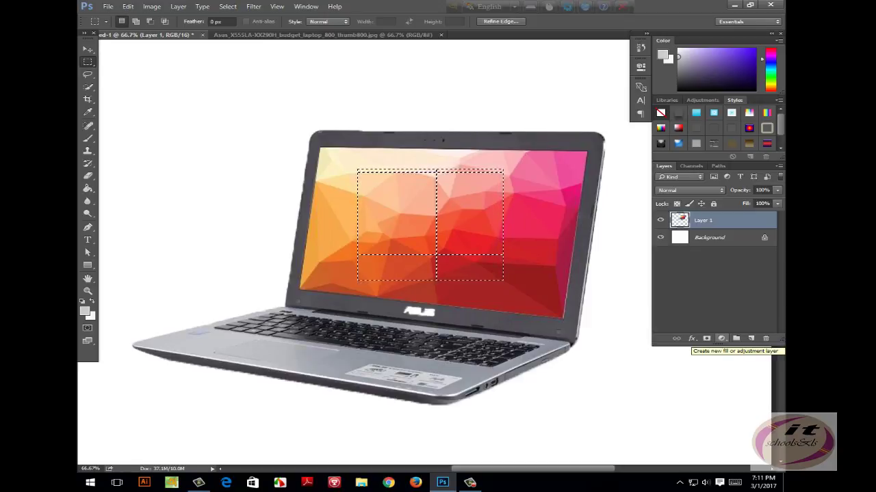
click(721, 338)
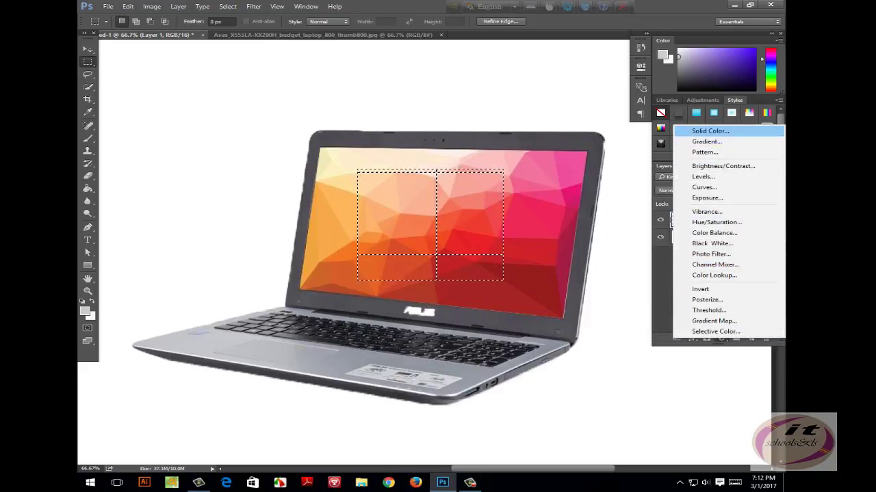
click(703, 177)
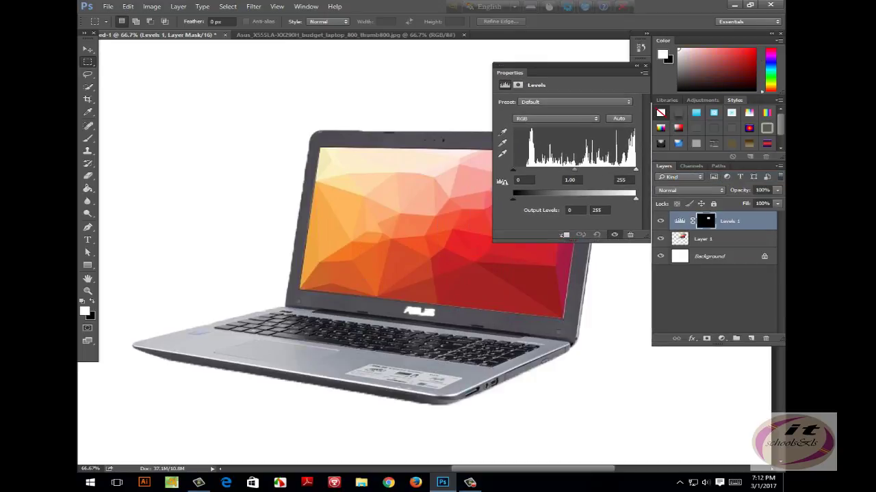
mouse_move(574, 169)
mouse_down()
mouse_move(555, 169)
mouse_move(588, 170)
mouse_move(571, 170)
mouse_up()
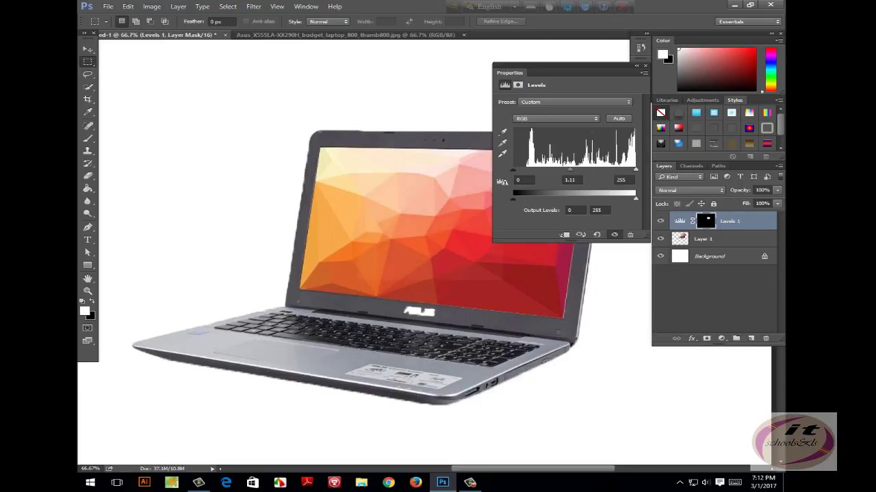
click(643, 65)
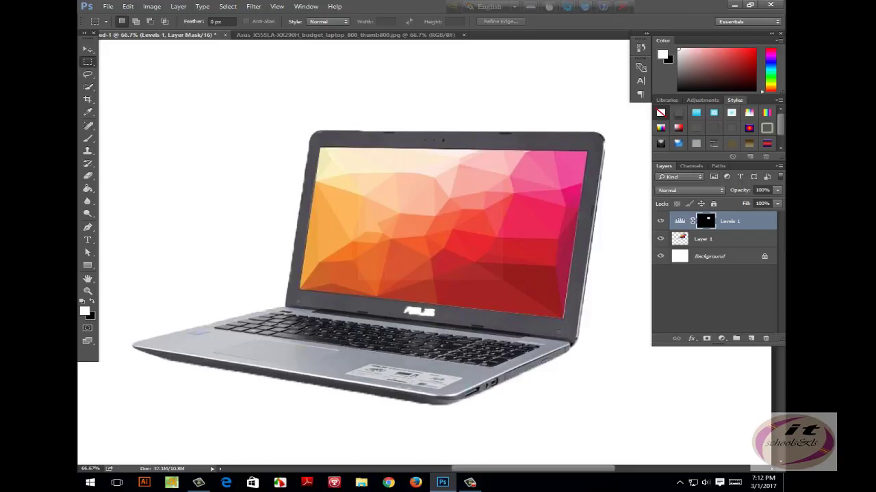
right_click(87, 61)
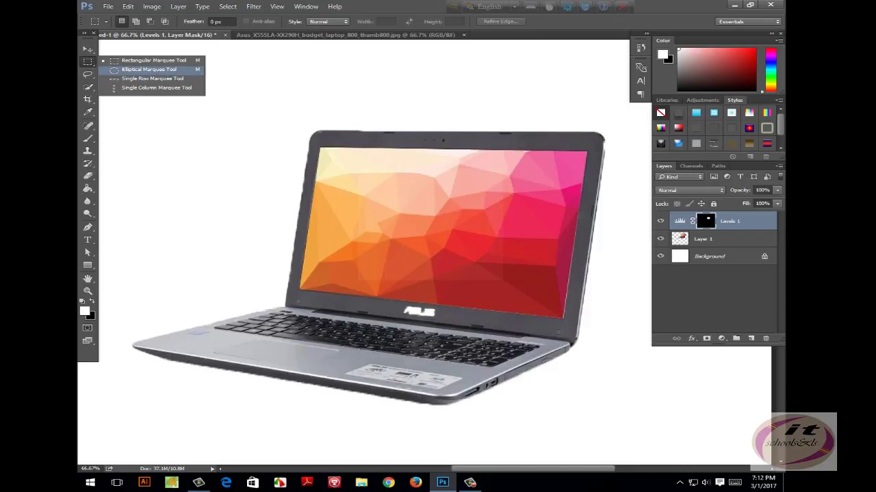
click(148, 69)
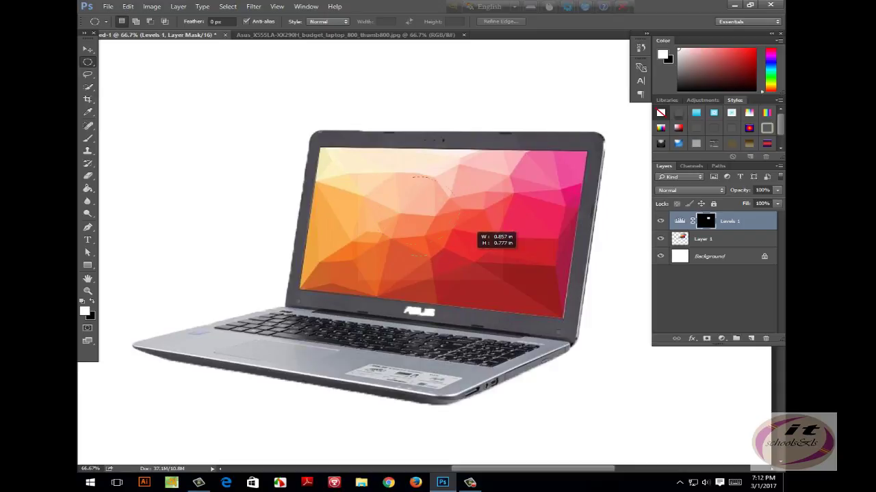
mouse_move(448, 202)
mouse_down()
mouse_move(541, 268)
mouse_move(450, 186)
mouse_move(535, 268)
mouse_move(456, 199)
mouse_move(515, 256)
mouse_up()
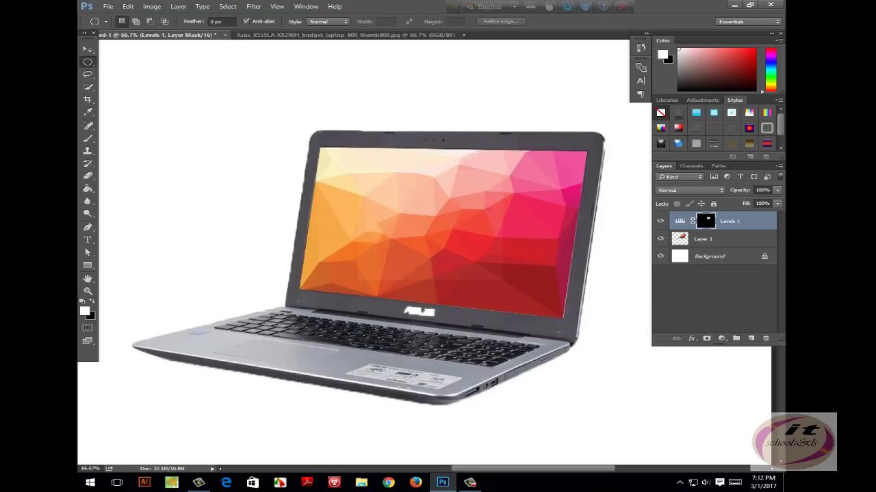
key(F9)
key(ctrl+l)
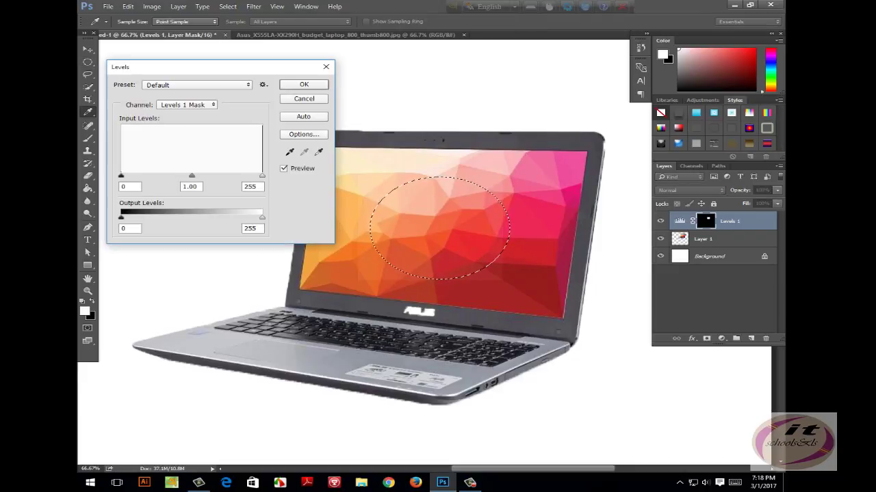
drag(192, 176, 181, 176)
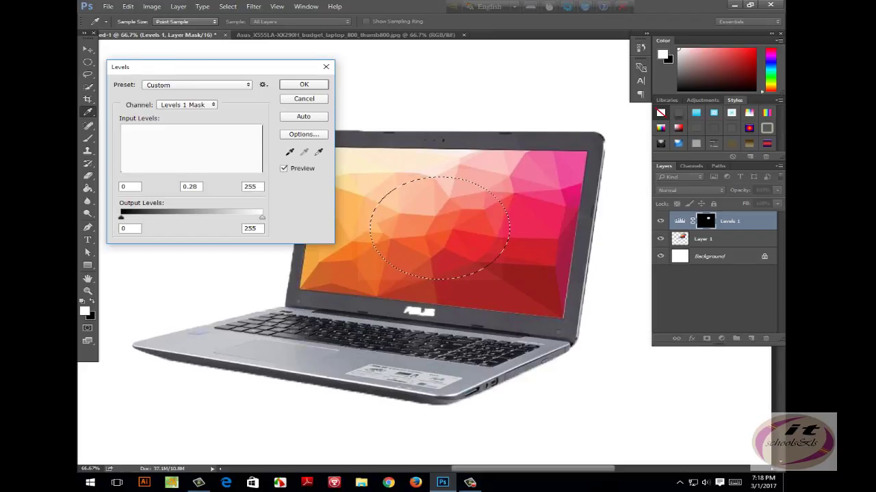
double_click(183, 187)
click(186, 105)
click(179, 114)
click(197, 85)
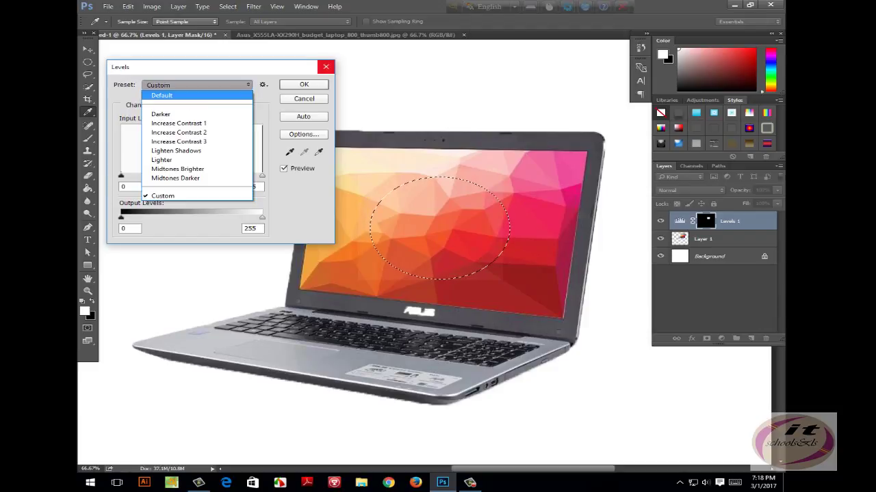
key(Escape)
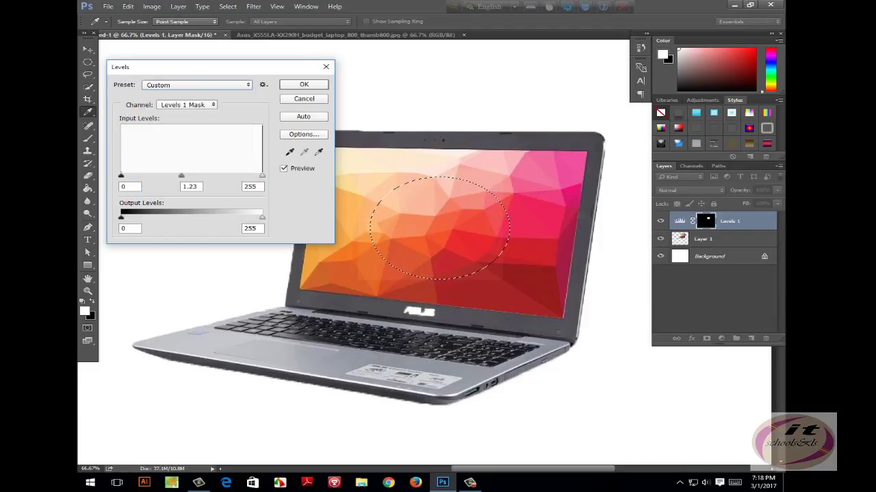
click(326, 66)
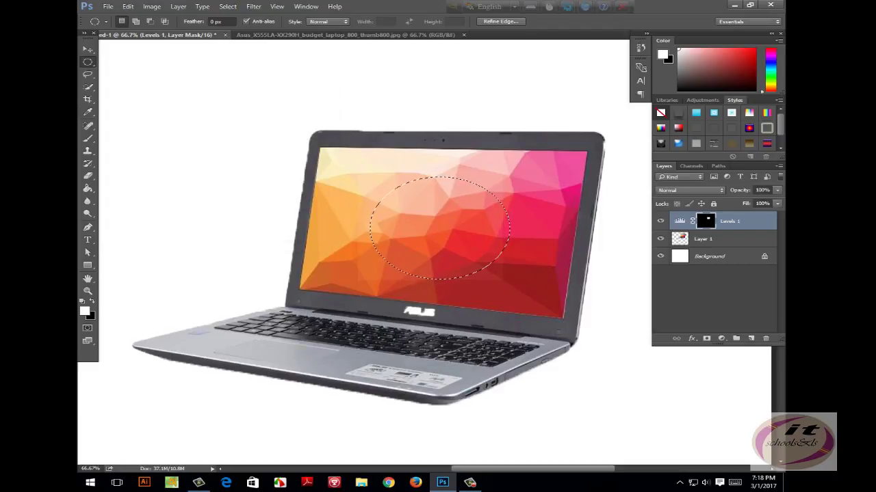
key(ctrl+d)
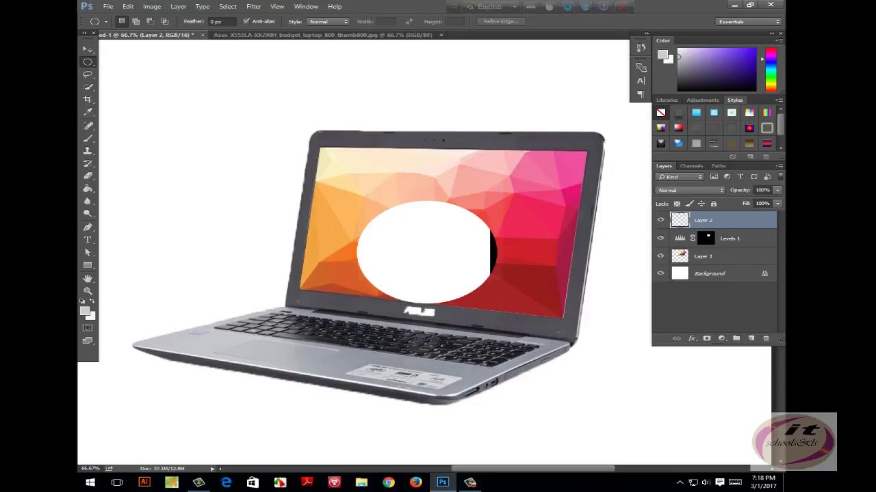
- Delete the white ellipse layer and make Layer 1 the active layer
click(88, 50)
mouse_move(425, 250)
mouse_down()
mouse_move(214, 152)
mouse_move(442, 272)
mouse_up()
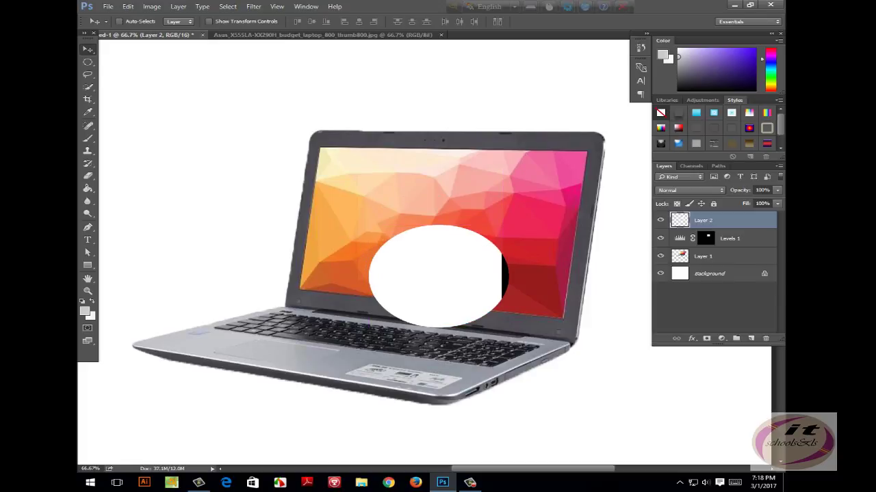
key(Delete)
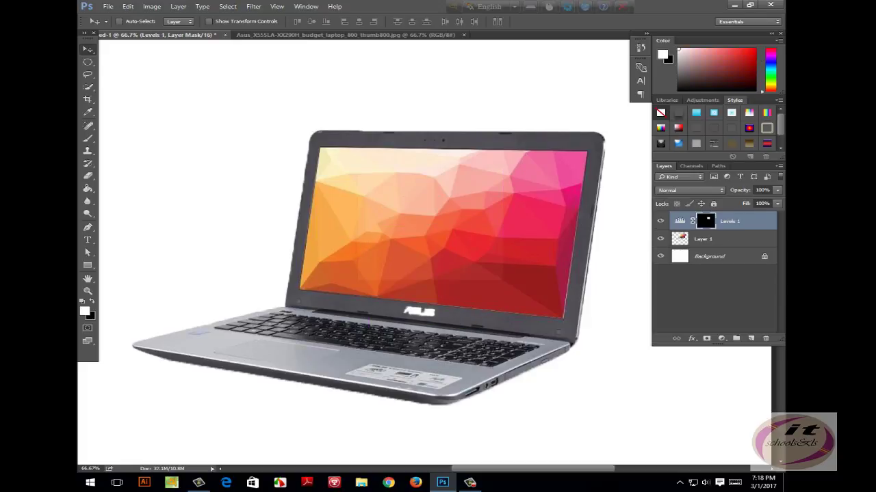
click(704, 239)
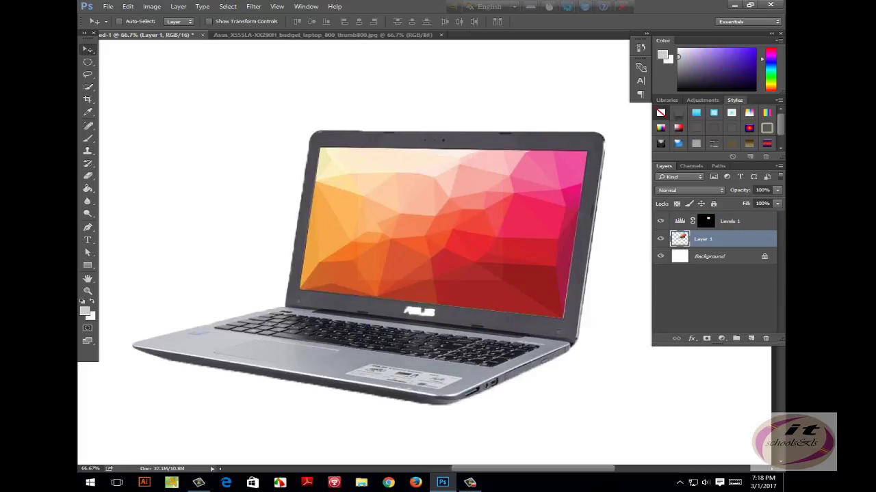
- Copy an elliptical area of the laptop screen onto Layer 2 and move it to the upper left
key(m)
mouse_move(374, 184)
mouse_down()
mouse_move(500, 269)
mouse_move(506, 283)
mouse_up()
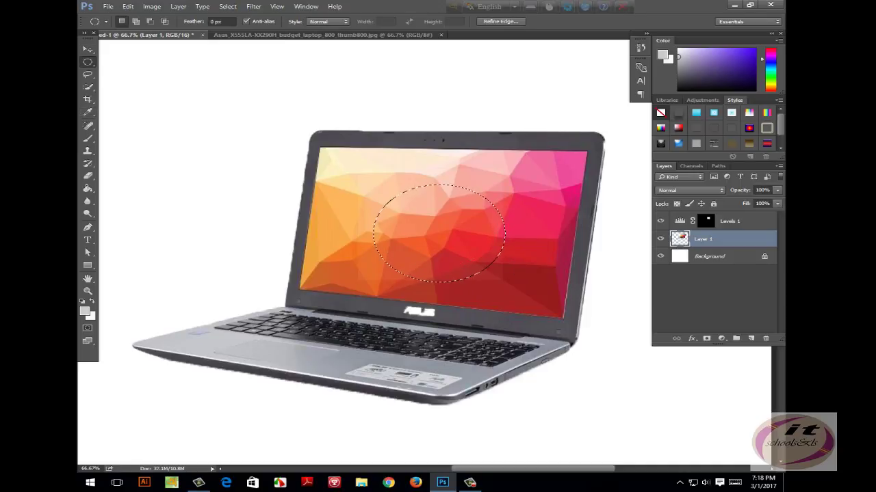
key(ctrl+d)
key(ctrl+j)
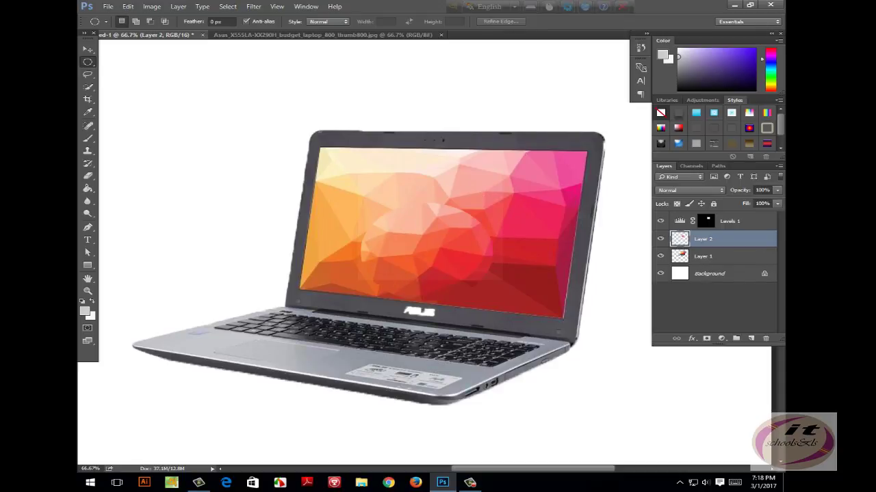
key(v)
mouse_move(498, 211)
mouse_down()
mouse_move(255, 130)
mouse_move(264, 147)
mouse_up()
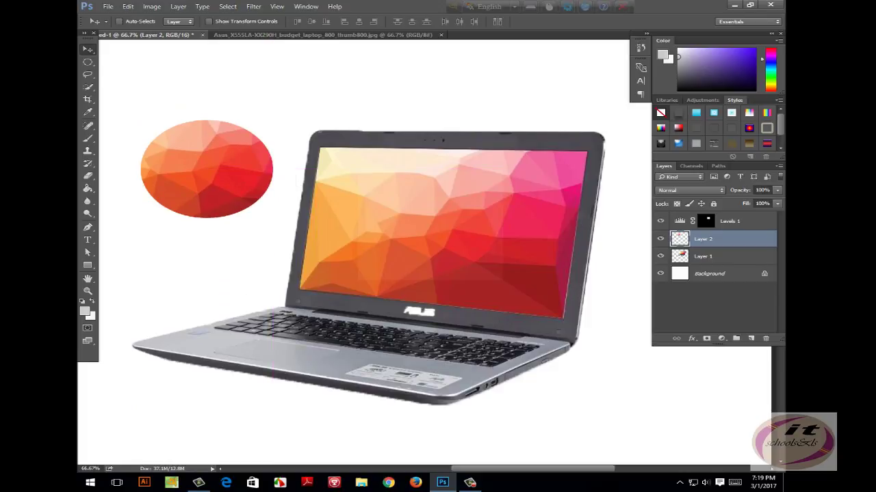
click(87, 61)
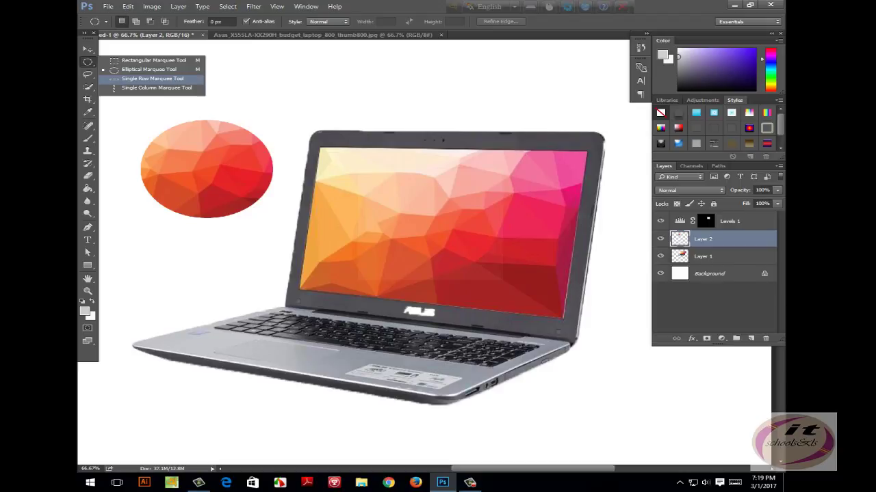
- Use the Single Row Marquee to select a one-pixel row across the canvas
click(151, 79)
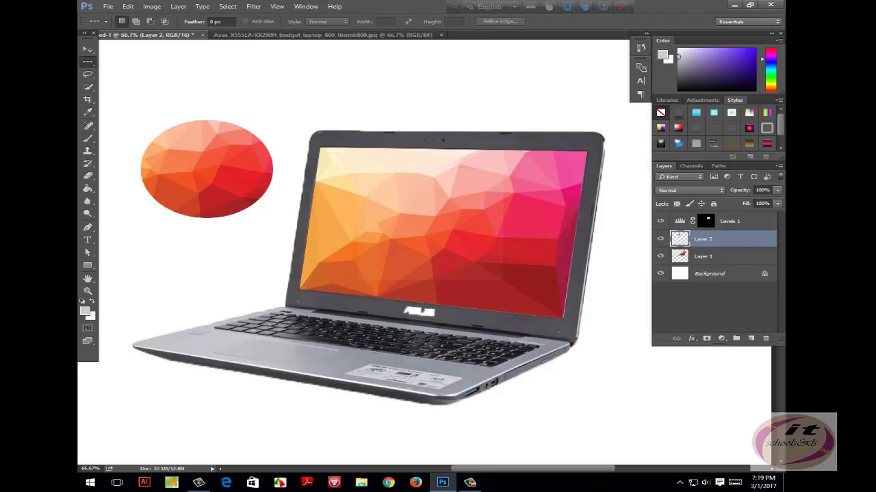
click(274, 191)
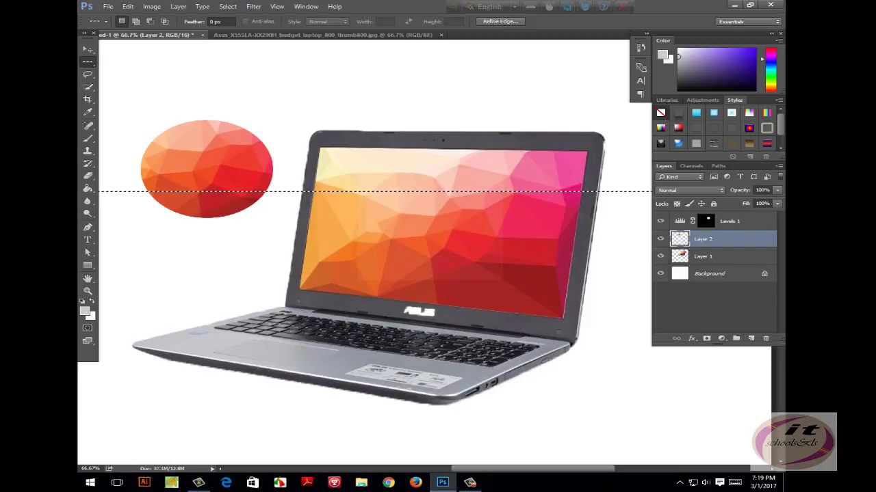
right_click(87, 61)
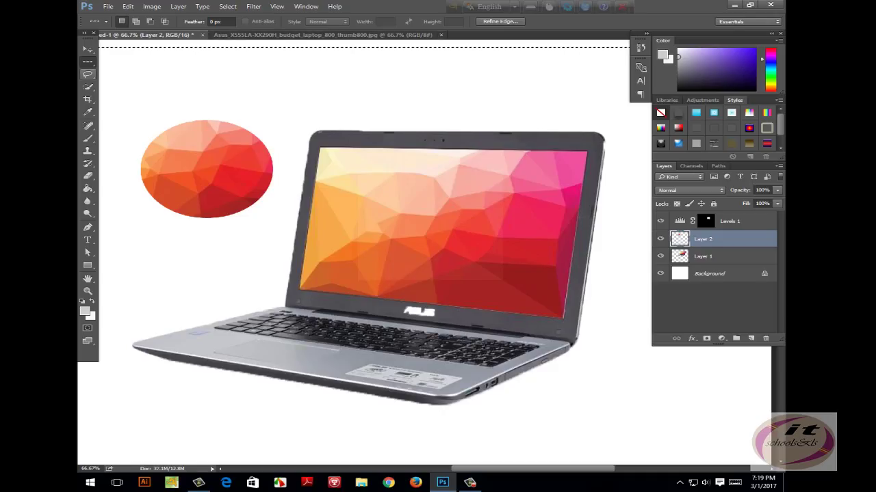
- Zoom to 100% and lasso a freehand patch near the top-left of the laptop screen
click(88, 74)
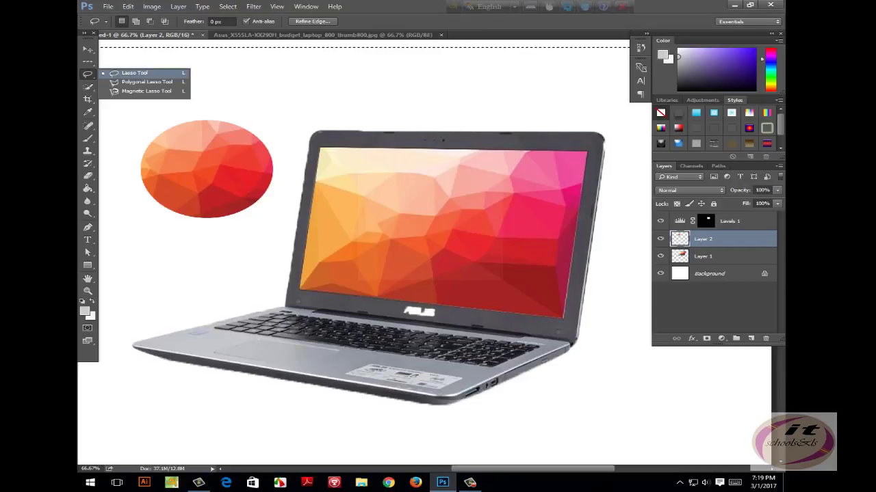
click(134, 73)
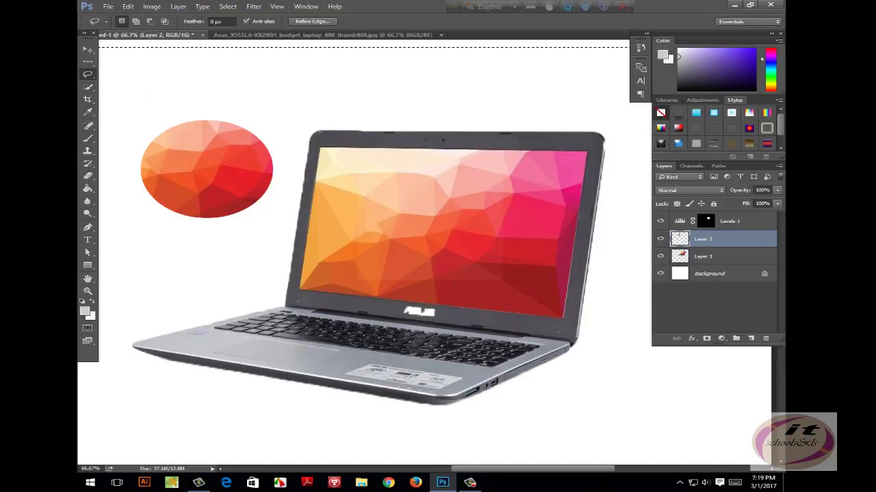
key(ctrl+d)
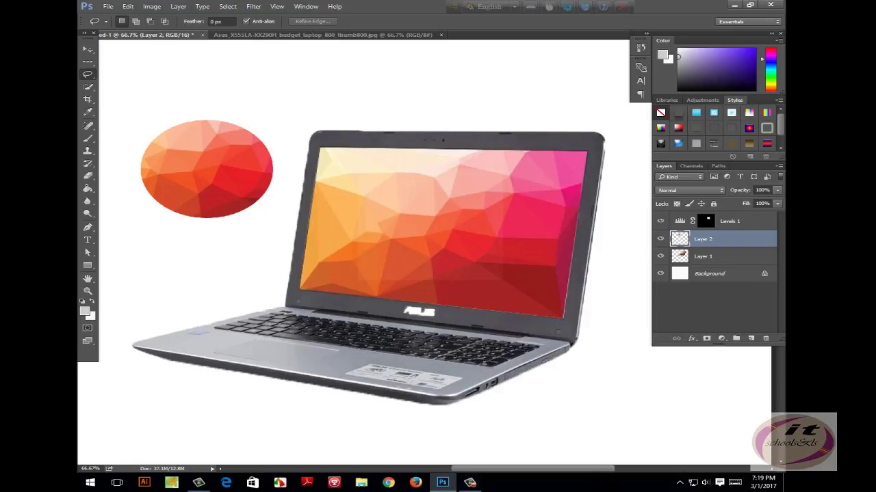
key(ctrl+plus)
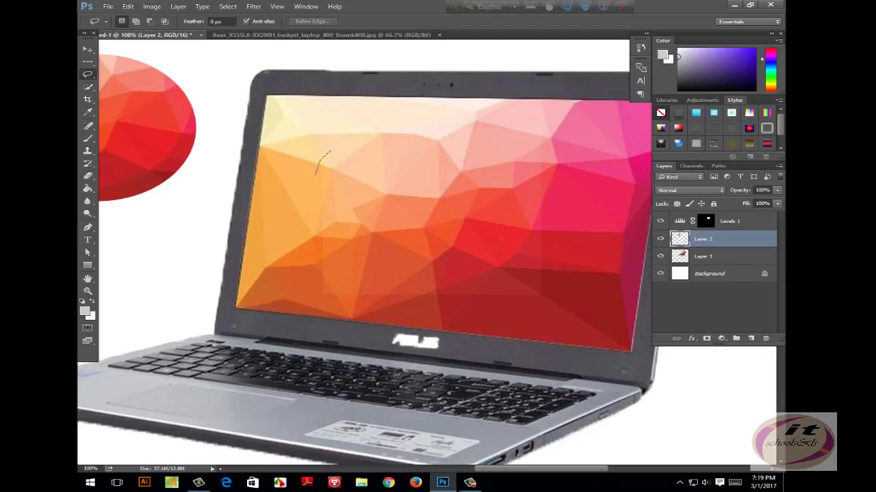
mouse_move(346, 145)
mouse_down()
mouse_move(384, 160)
mouse_move(391, 193)
mouse_move(324, 208)
mouse_move(315, 185)
mouse_move(335, 146)
mouse_up()
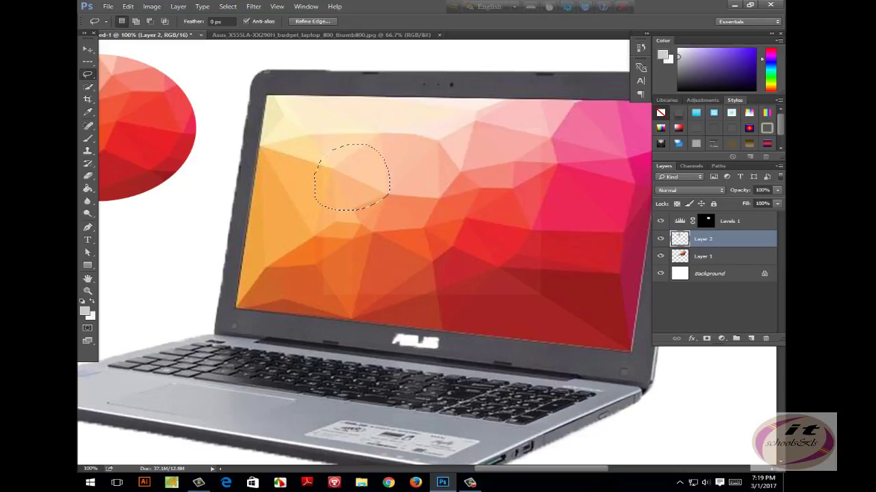
drag(435, 147, 474, 205)
key(ctrl+d)
mouse_move(331, 174)
mouse_down()
mouse_move(353, 139)
mouse_move(389, 135)
mouse_move(421, 183)
mouse_move(419, 213)
mouse_move(384, 219)
mouse_up()
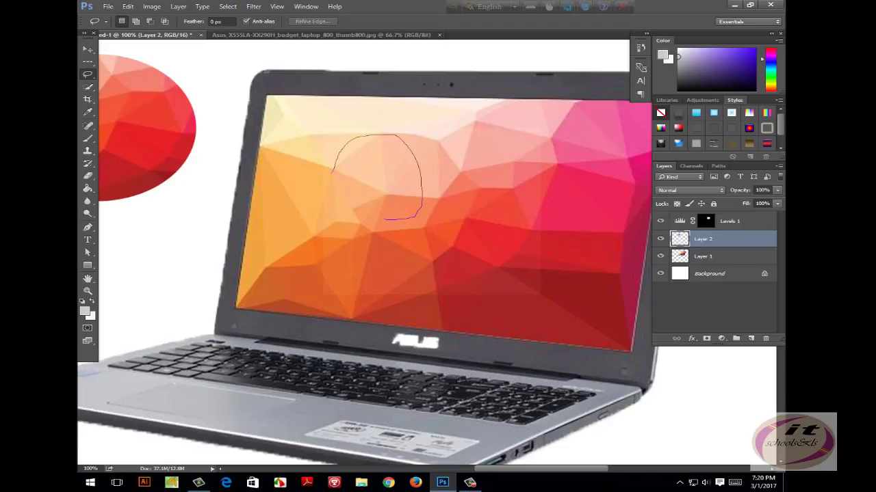
drag(342, 197, 331, 174)
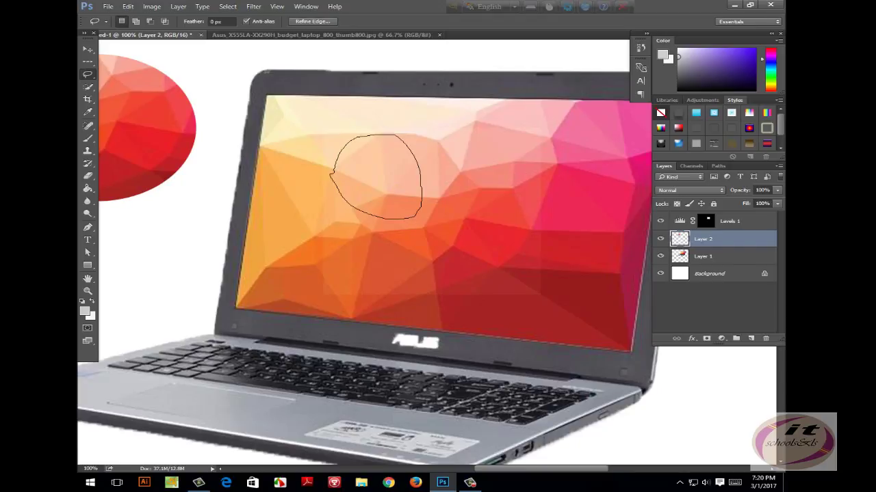
- Apply Levels with midtone 0.77 to the patch on Layer 1, then deselect
key(ctrl+l)
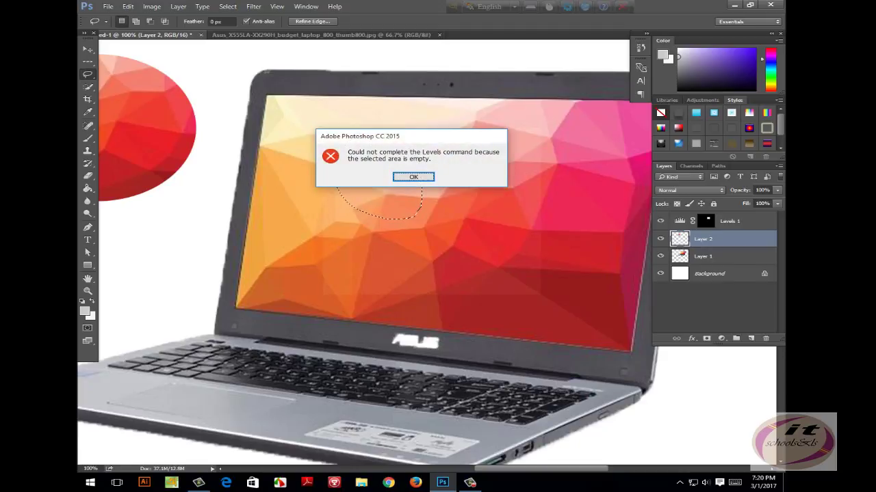
key(Return)
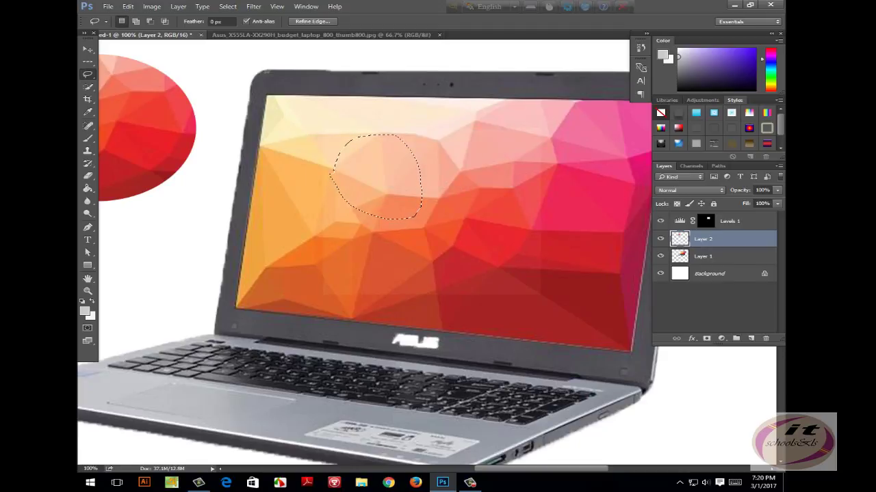
key(alt+bracketleft)
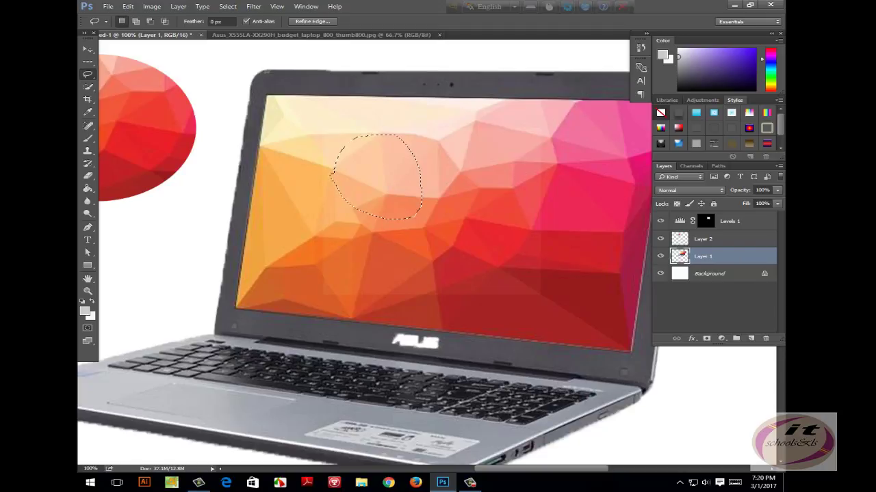
key(ctrl+l)
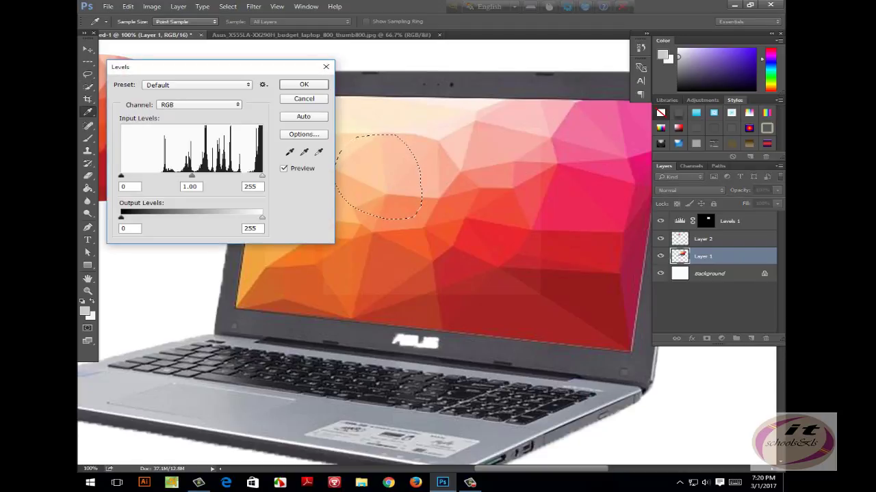
text(0.80)
key(Down)
key(Down)
key(Down)
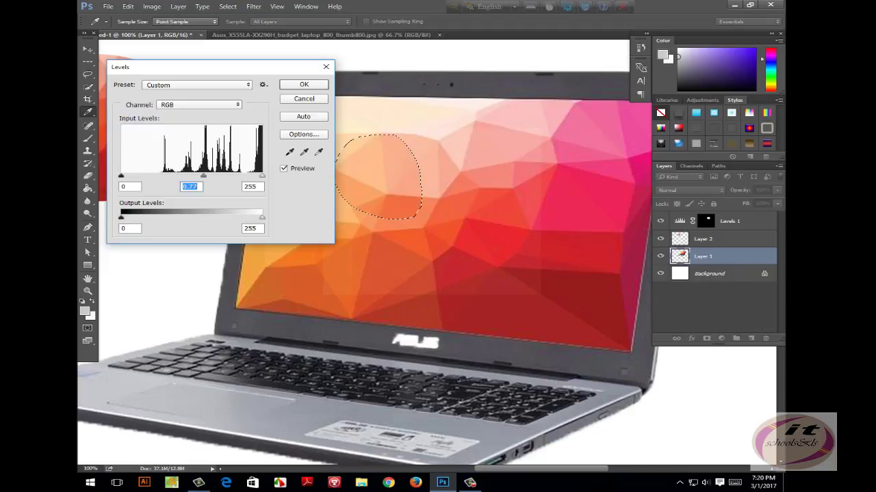
key(Return)
key(ctrl+d)
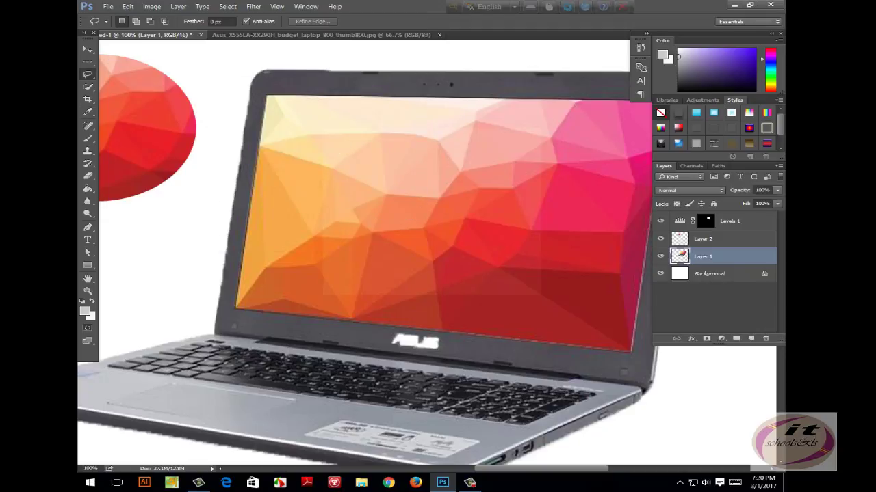
right_click(87, 73)
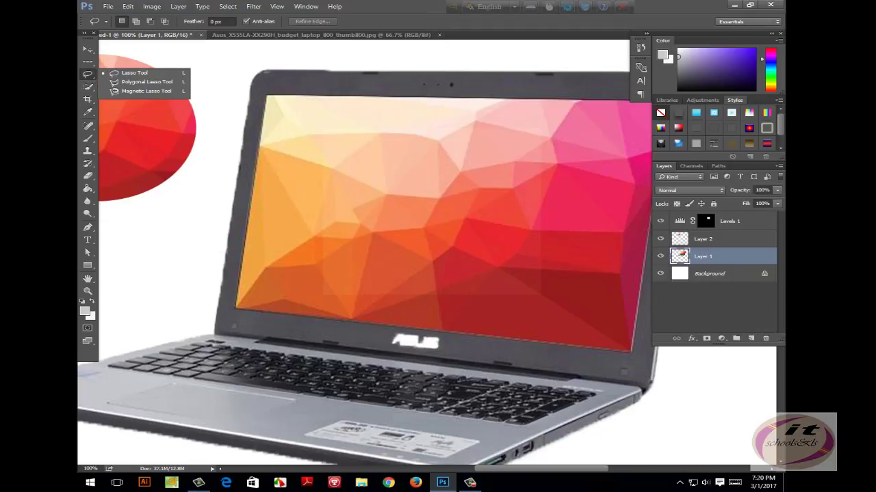
click(147, 81)
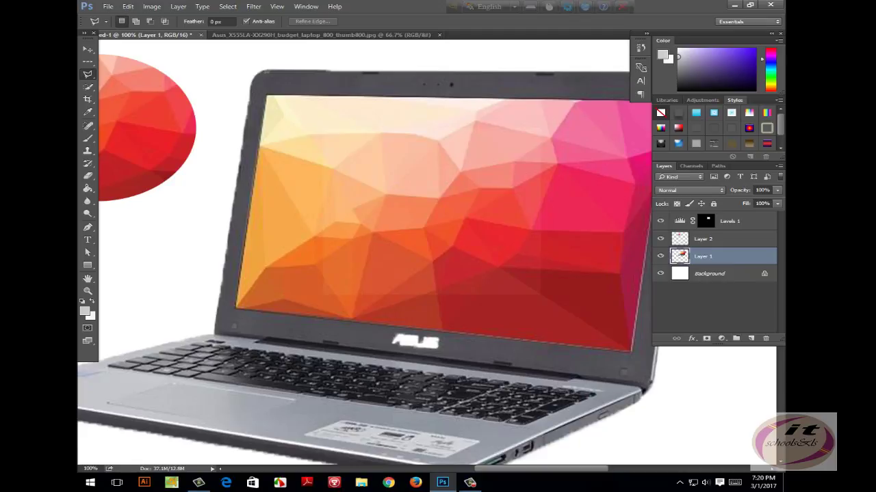
click(262, 85)
click(495, 89)
click(601, 127)
click(650, 218)
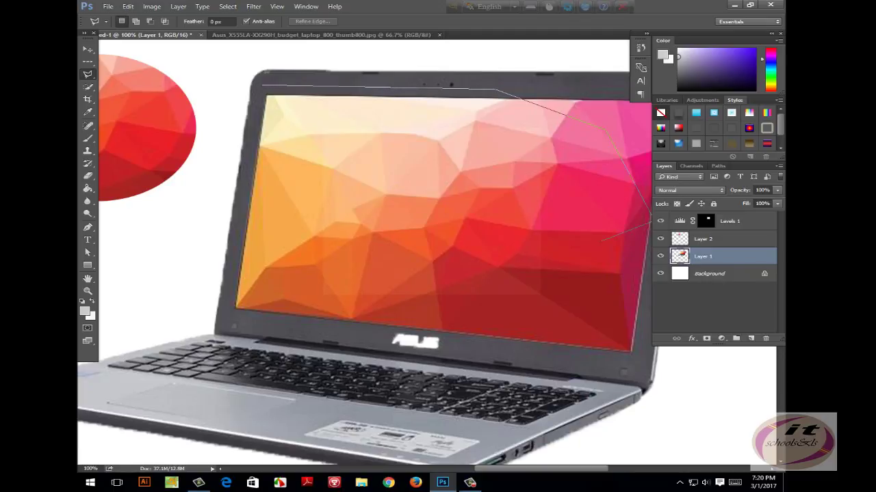
click(541, 281)
click(361, 269)
click(282, 184)
click(263, 85)
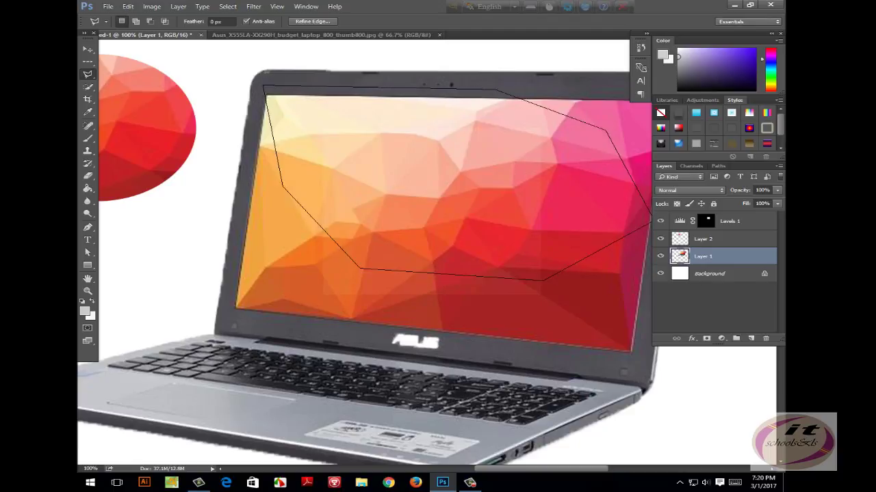
key(ctrl+d)
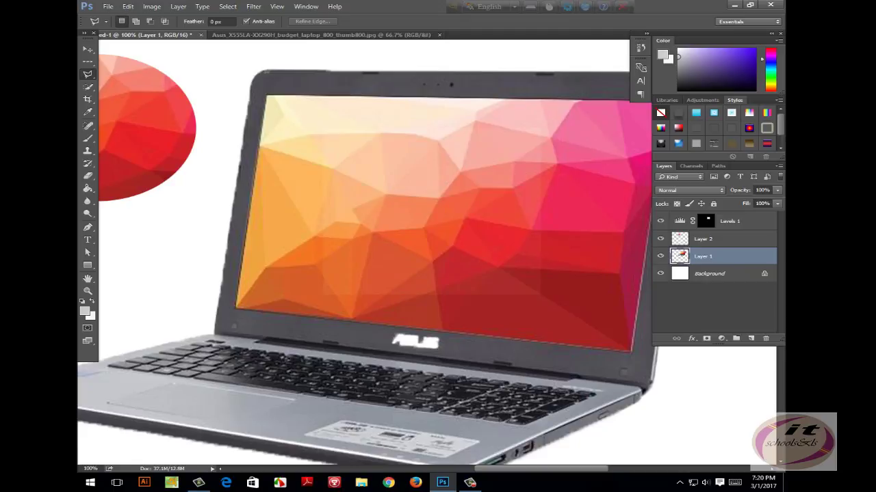
key(ctrl+minus)
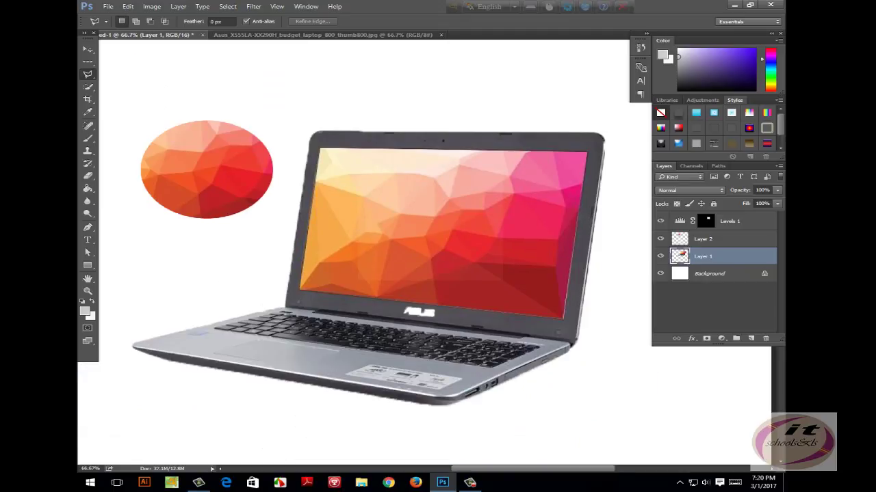
- Begin a Polygonal Lasso outline at the laptop's left corner
click(134, 346)
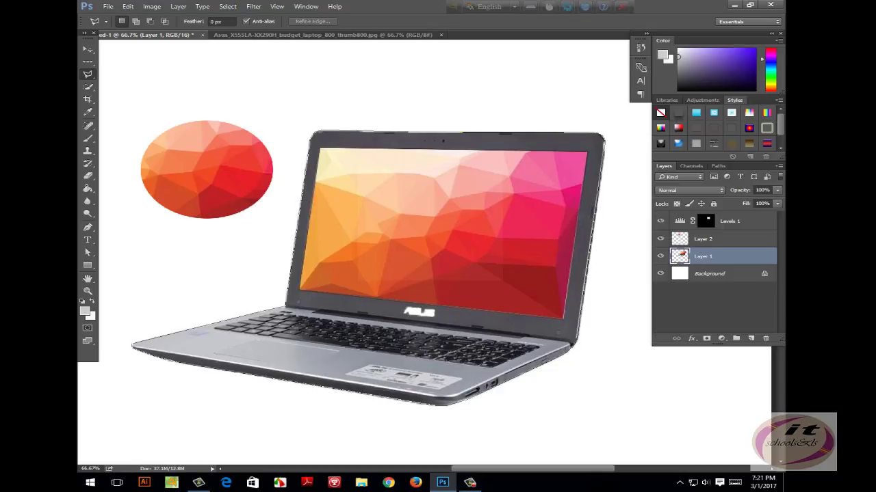
key(Return)
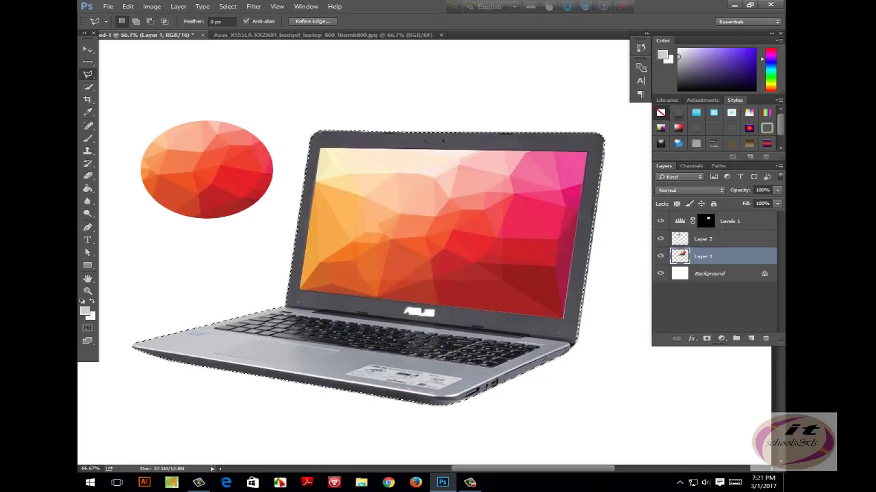
key(ctrl+d)
key(ctrl+l)
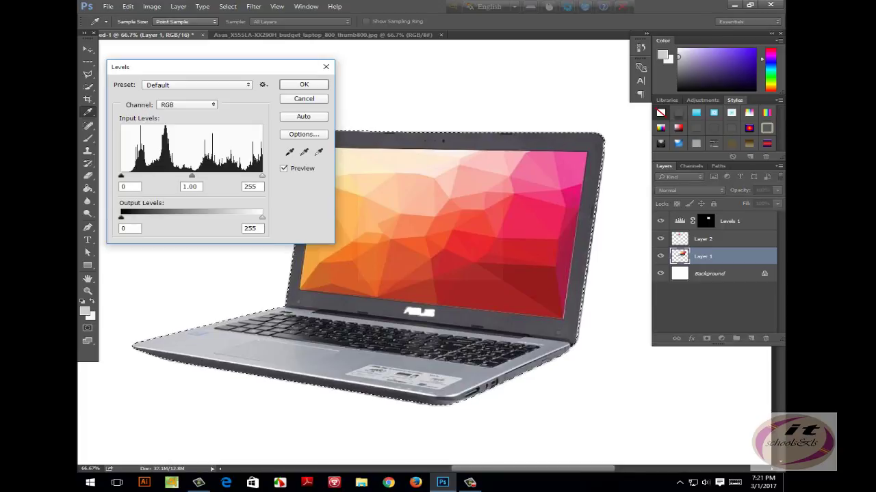
mouse_move(191, 176)
mouse_down()
mouse_move(221, 176)
mouse_move(145, 175)
mouse_move(240, 176)
mouse_move(150, 176)
mouse_move(205, 176)
mouse_up()
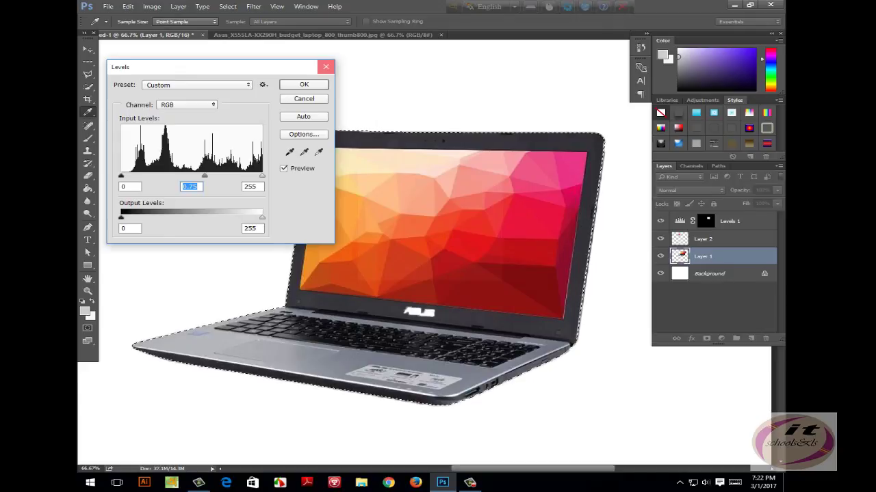
click(326, 66)
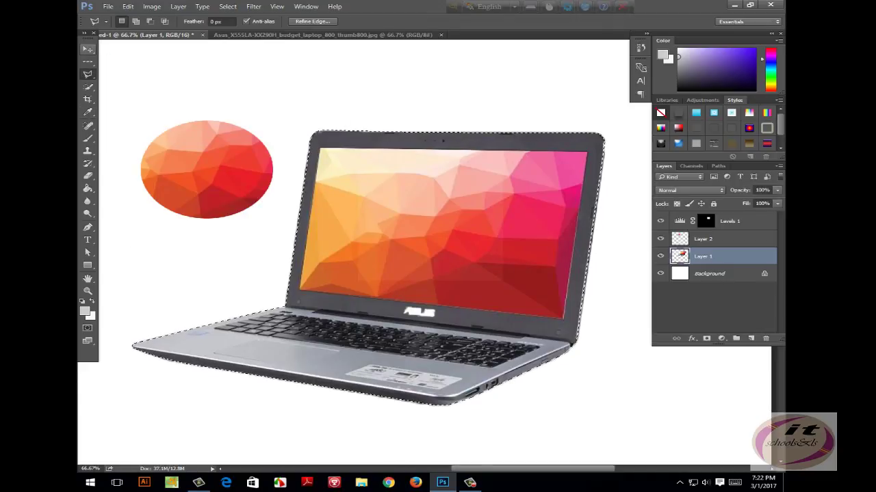
- Trace the laptop's full outline with the Magnetic Lasso, removing stray anchors and closing the path
key(ctrl+d)
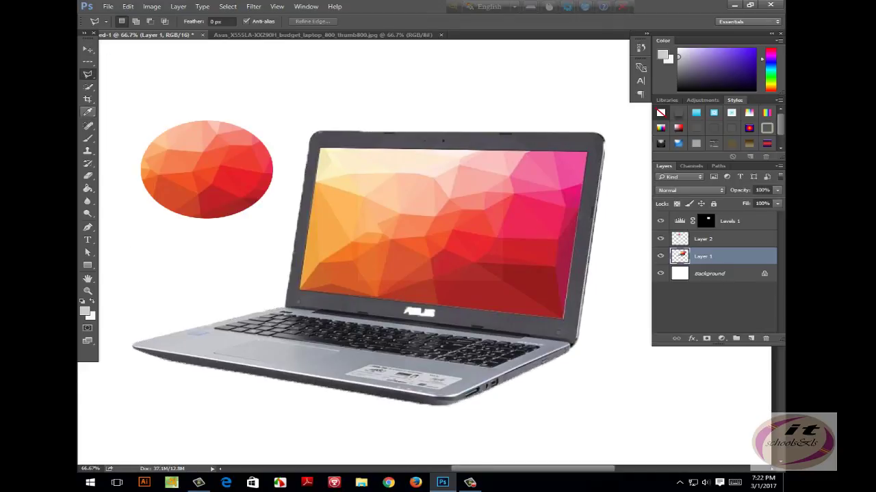
right_click(88, 74)
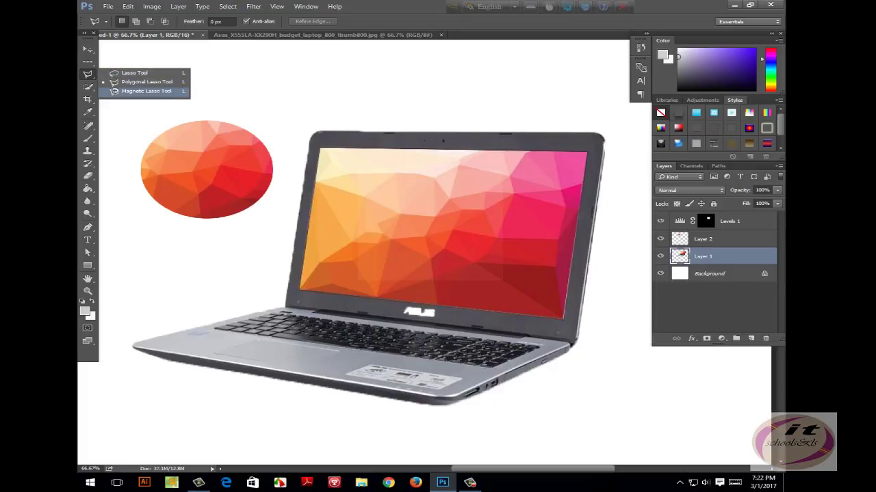
click(147, 91)
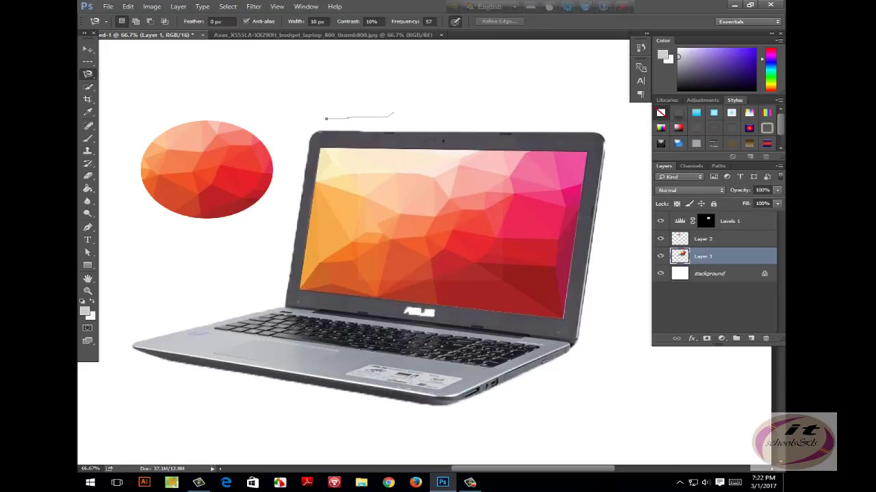
key(Escape)
click(335, 130)
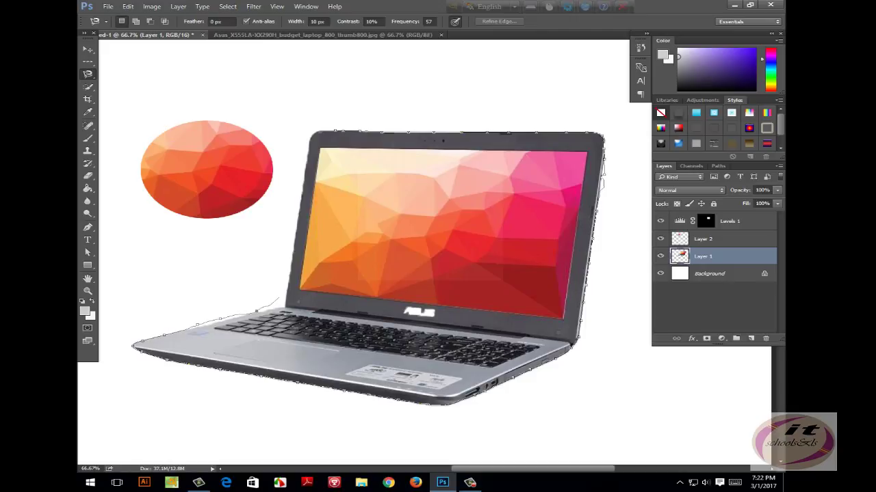
key(BackSpace)
key(BackSpace)
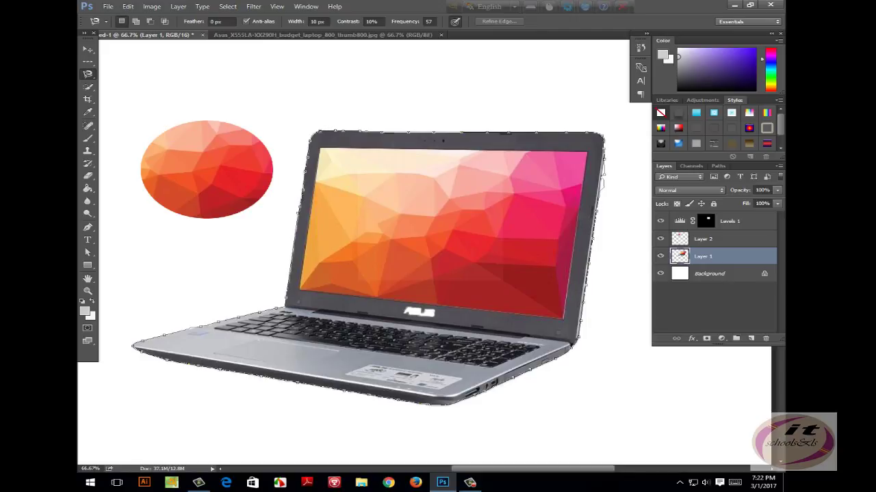
click(601, 182)
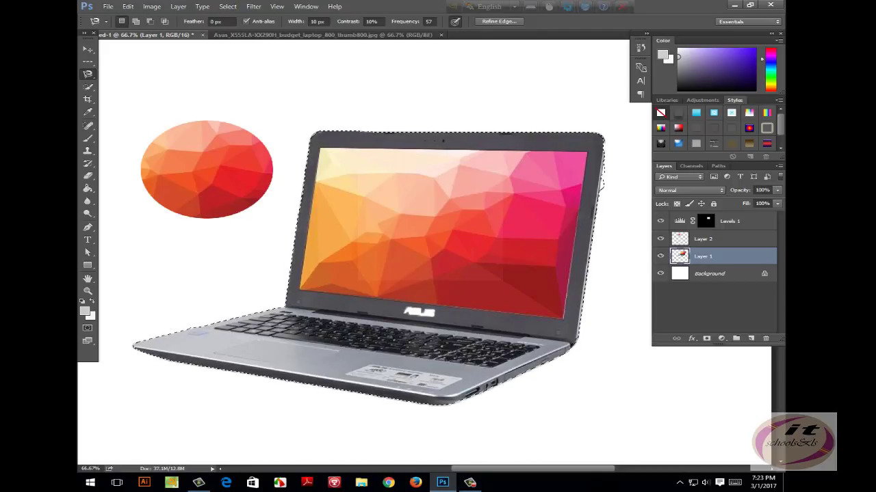
- Browse the lasso and marquee flyouts, then pick the Quick Selection Tool
right_click(87, 73)
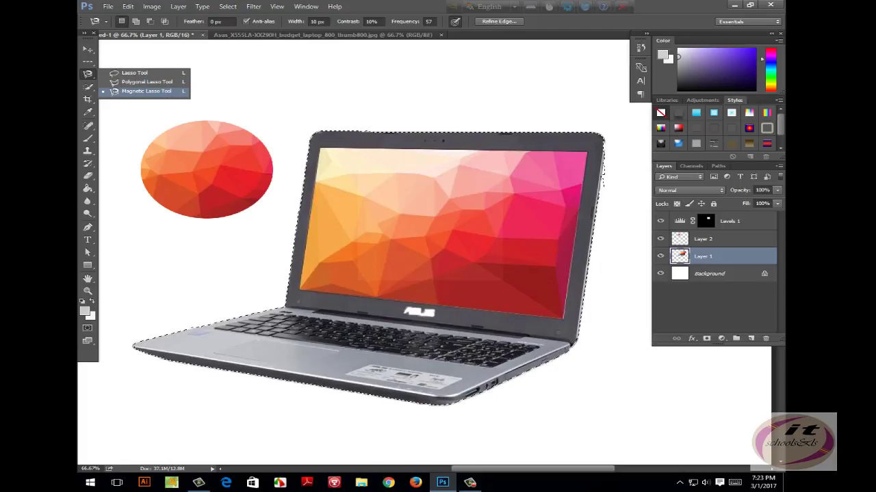
click(146, 91)
click(88, 61)
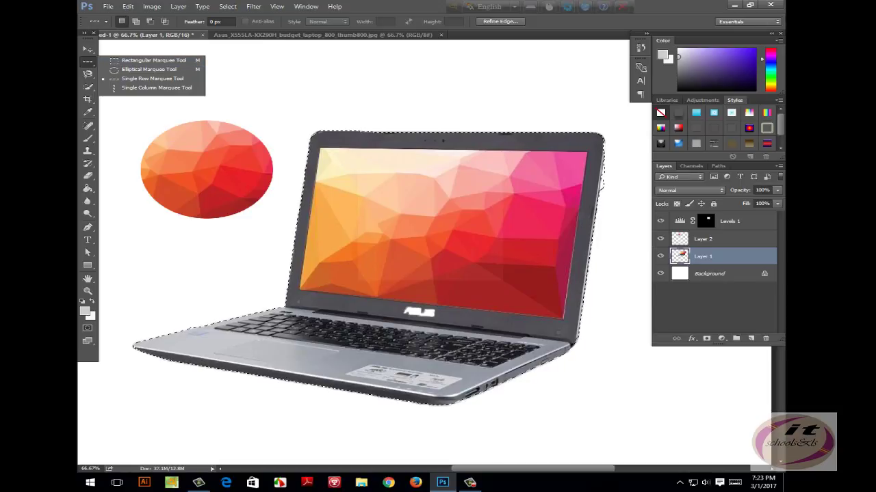
key(Escape)
key(l)
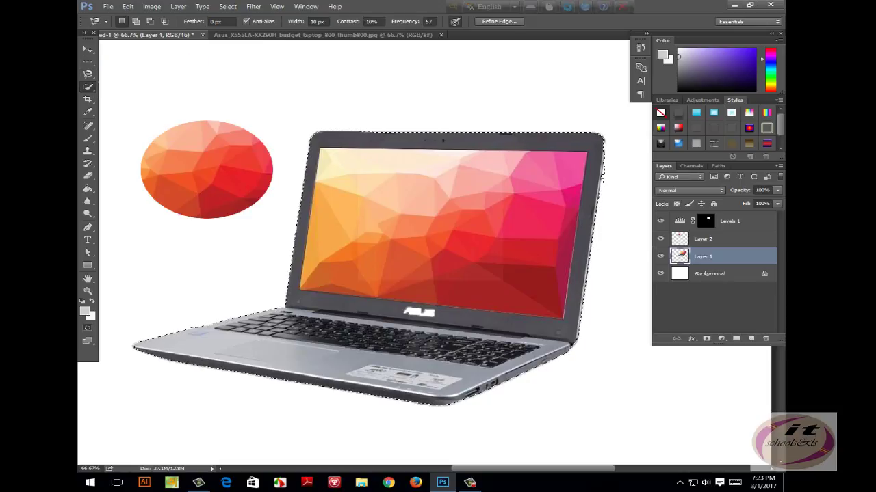
click(88, 87)
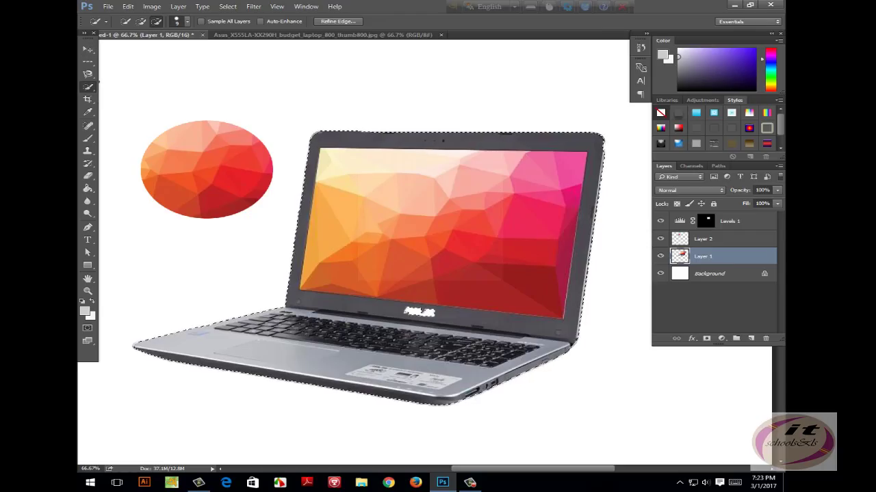
- Switch to the Magic Wand, drop the laptop selection, and select the screen's upper pale strip and pink facets
right_click(88, 86)
click(137, 94)
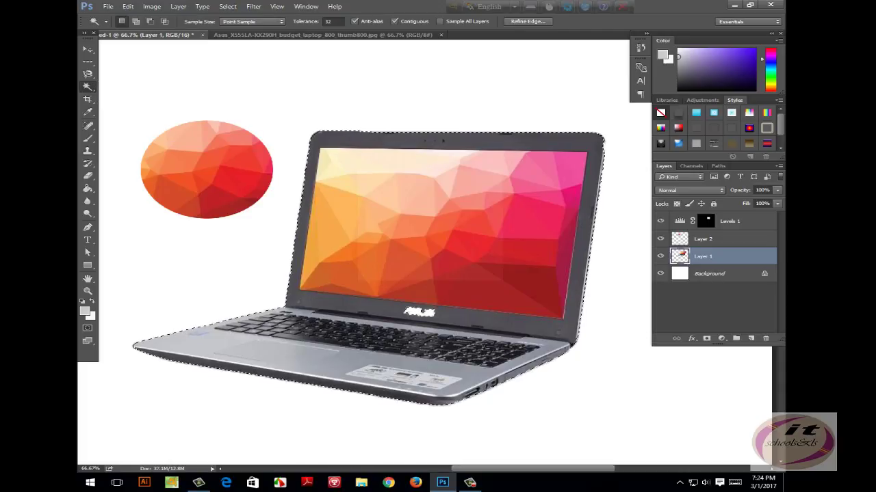
key(ctrl+d)
click(444, 168)
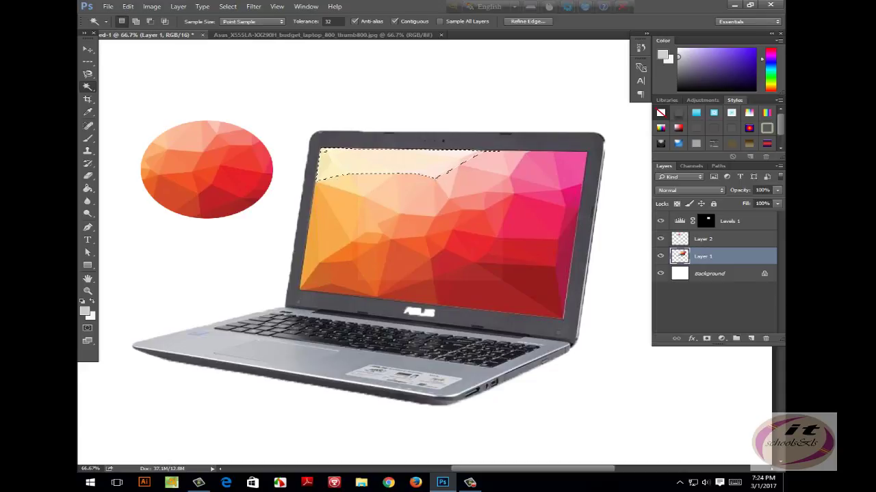
click(455, 183)
click(410, 160)
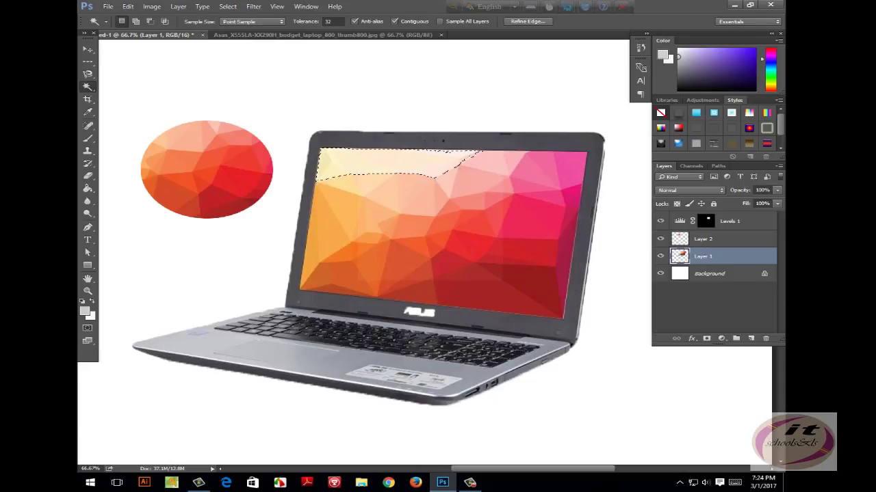
click(458, 174)
click(537, 171)
click(397, 163)
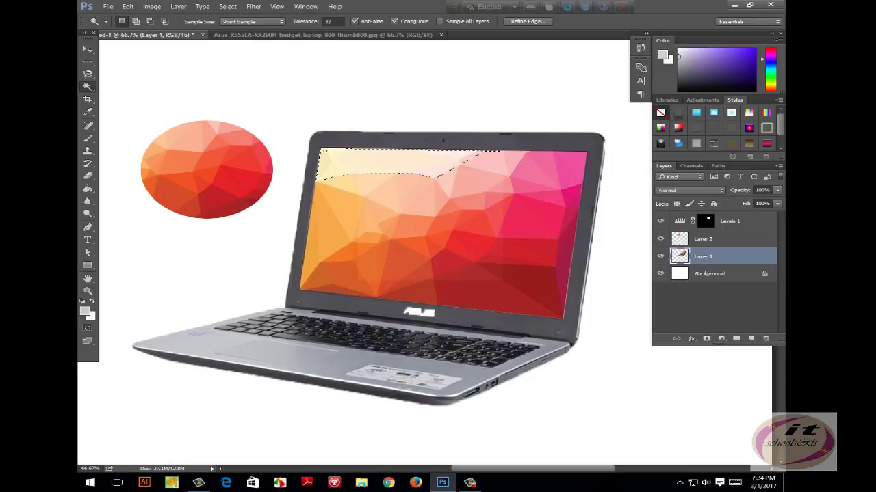
- Add the remaining left, lower, centre and right facets until the whole screen is selected
shift+click(424, 195)
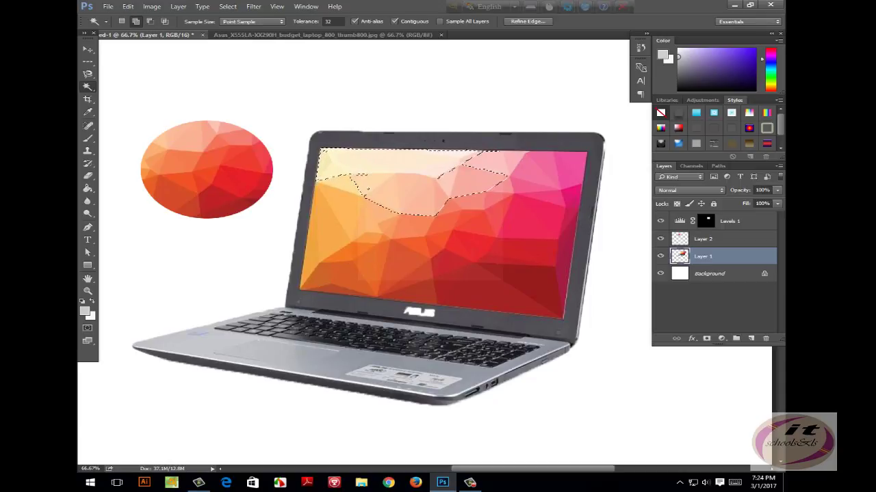
shift+click(369, 206)
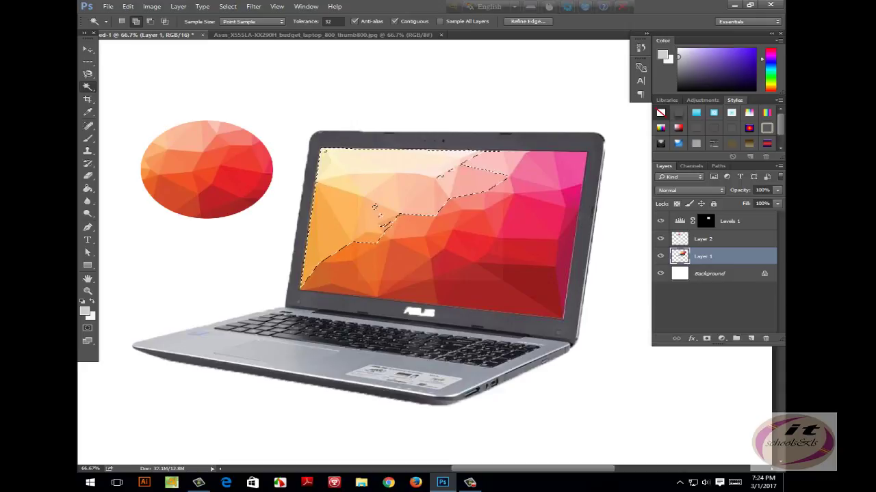
shift+click(359, 257)
shift+click(445, 288)
shift+click(524, 253)
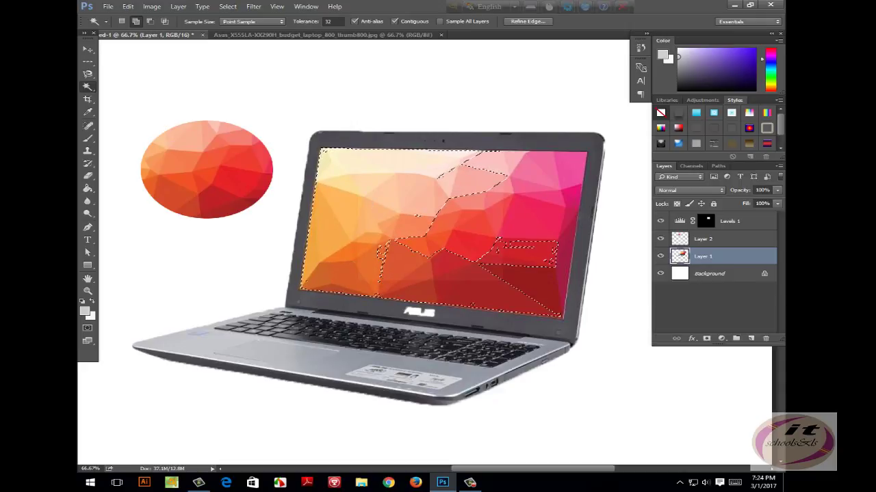
shift+click(416, 216)
shift+click(526, 205)
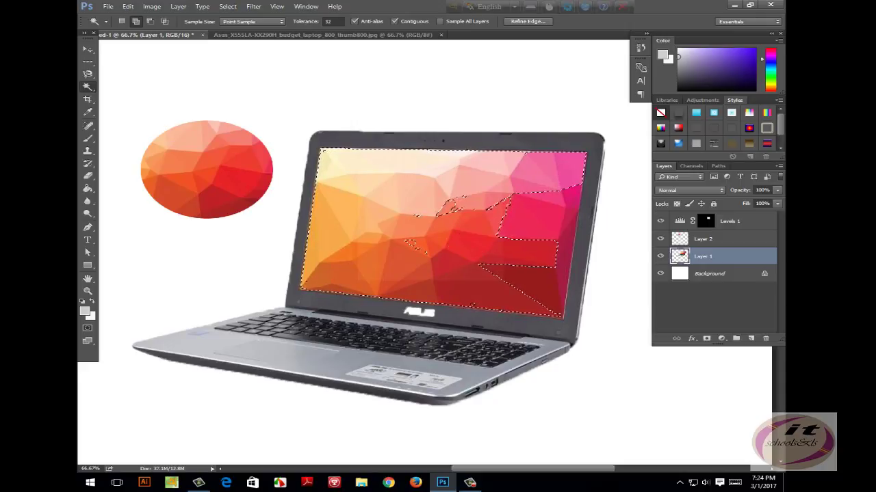
shift+click(566, 208)
shift+click(527, 212)
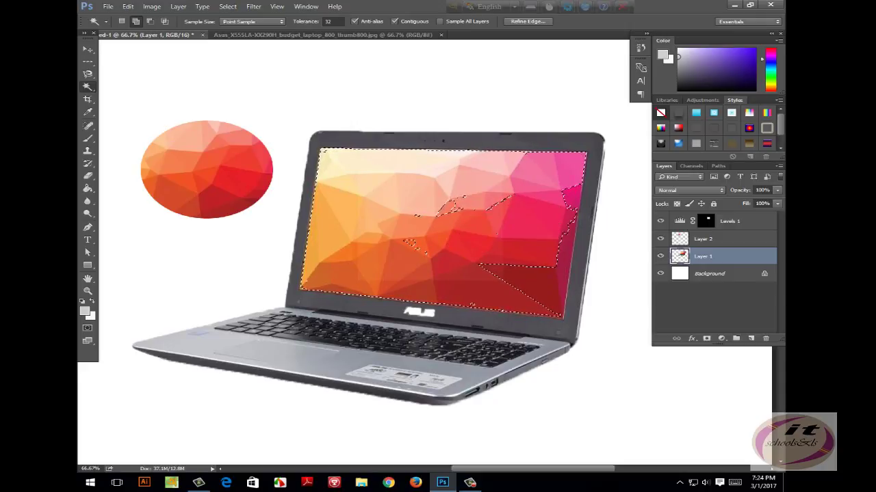
shift+click(458, 216)
shift+click(523, 294)
shift+click(569, 199)
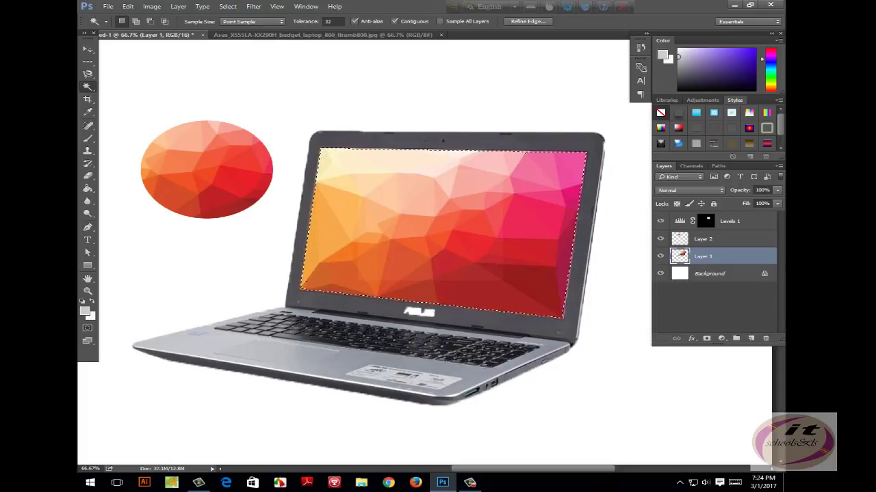
key(ctrl+l)
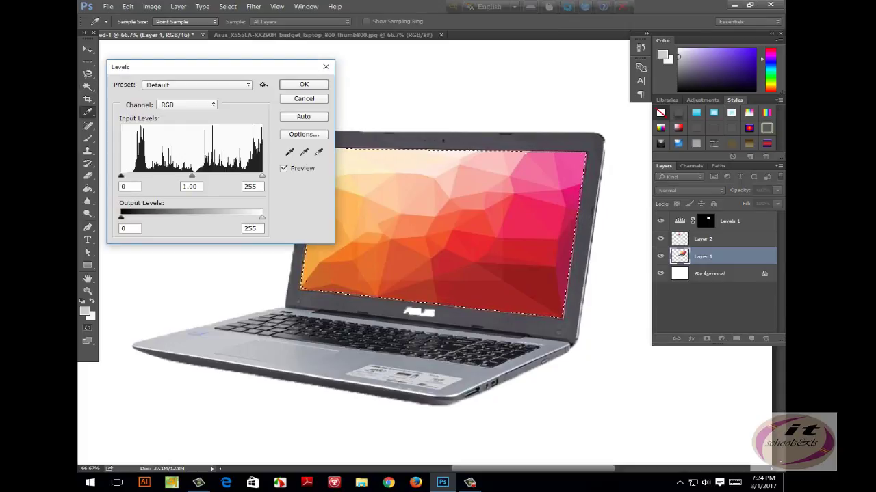
mouse_move(191, 176)
mouse_down()
mouse_move(234, 176)
mouse_move(140, 176)
mouse_move(160, 176)
mouse_up()
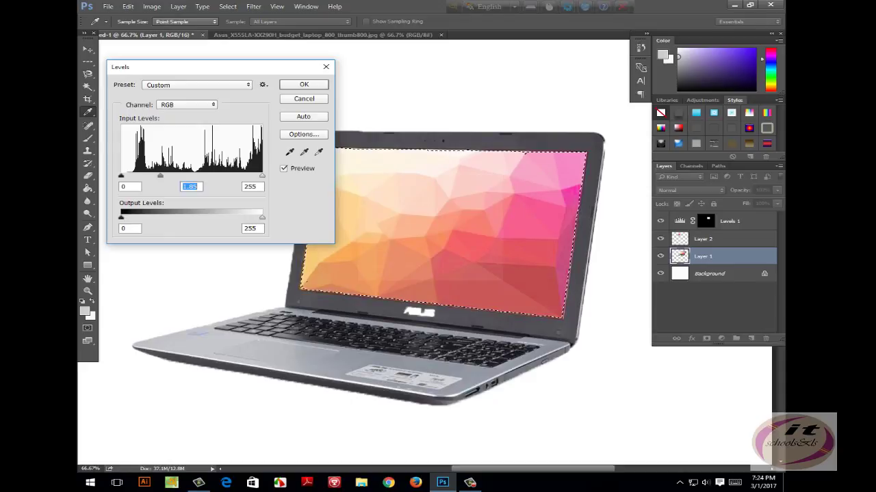
mouse_move(171, 67)
mouse_down()
mouse_move(276, 251)
mouse_move(491, 255)
mouse_move(378, 74)
mouse_up()
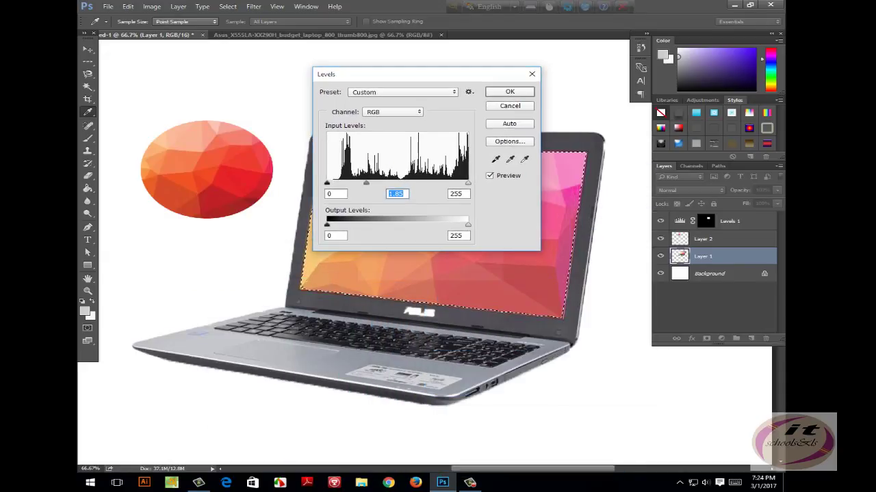
click(509, 106)
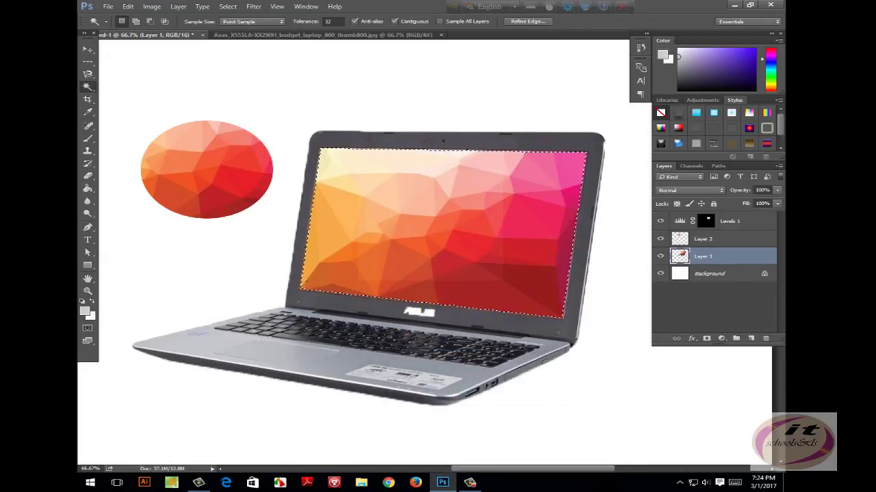
- Browse the Marquee, Lasso and Magic Wand flyouts, keep the Magic Wand, and deselect everything
click(87, 62)
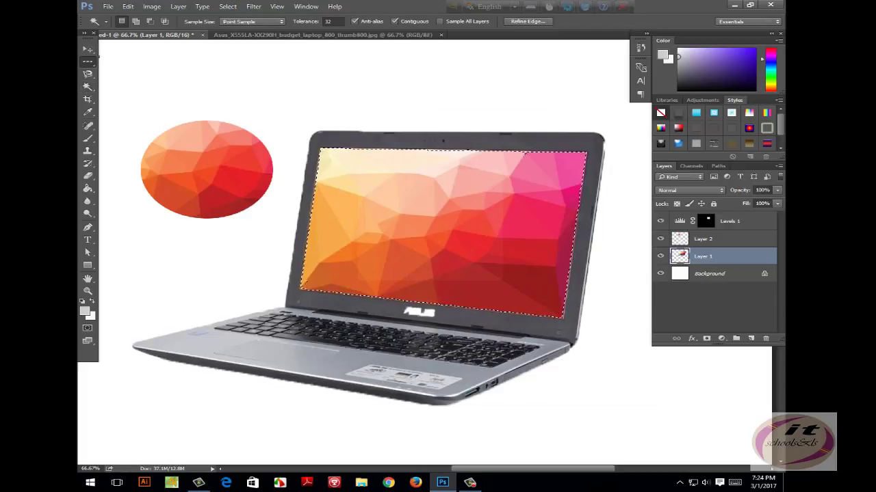
click(87, 73)
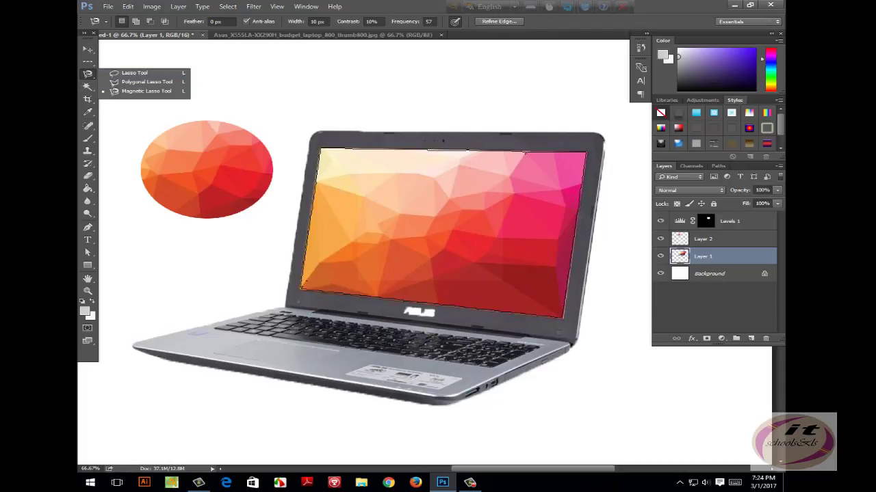
click(87, 86)
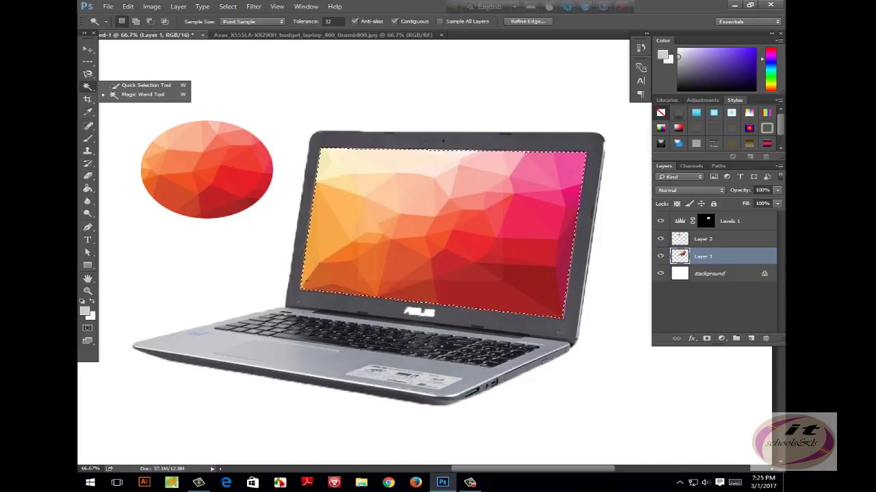
click(142, 94)
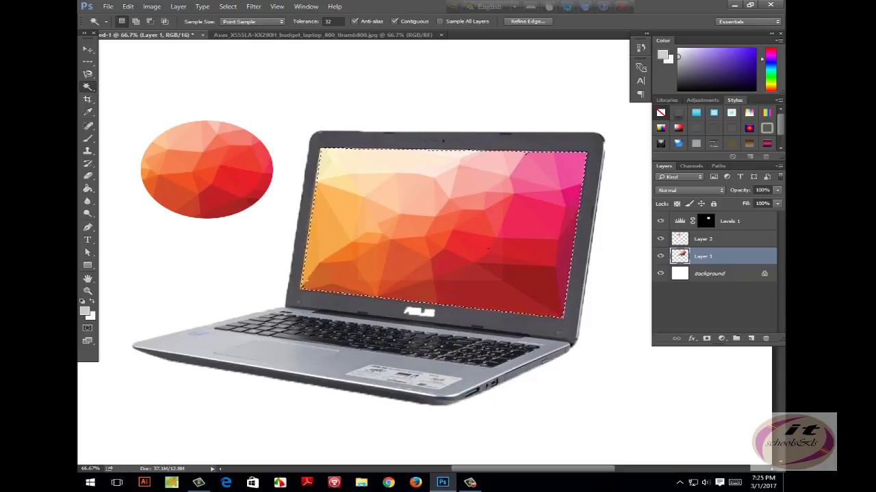
key(ctrl+d)
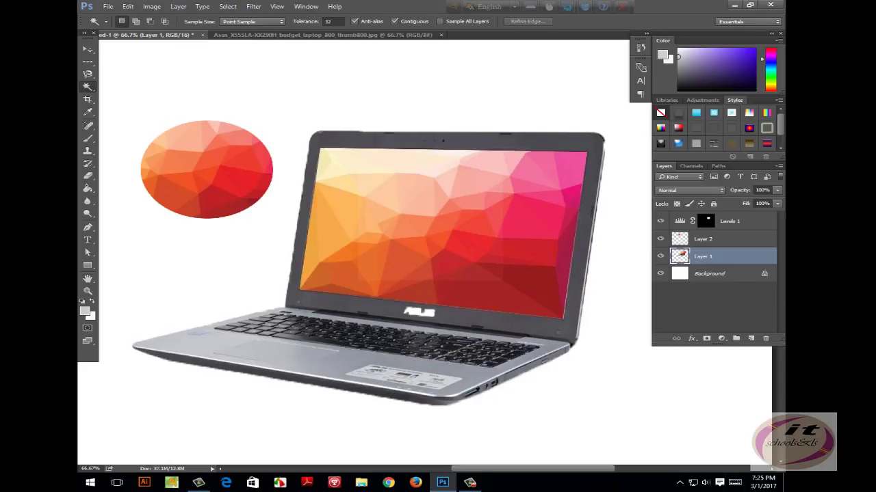